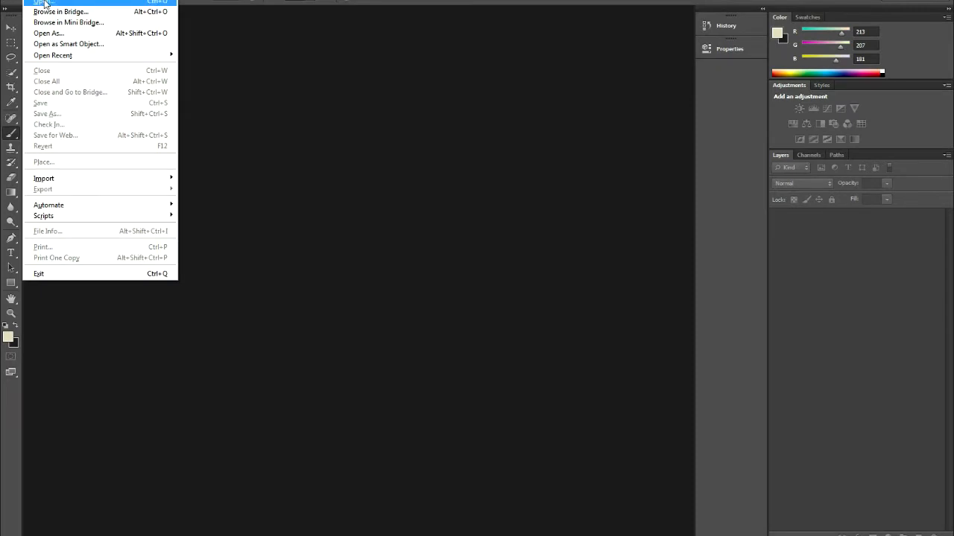
Open the image Koizumi_(2).png from the koizumi folder inside Dangan Ronpa in the Pictures library.
{"action": "left_click", "coordinate": [357, 204]}
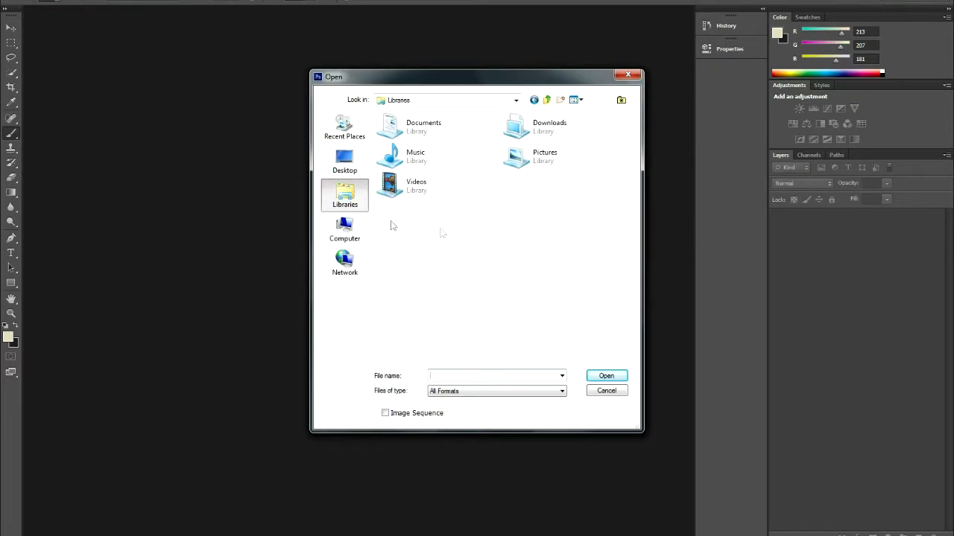
{"action": "double_click", "coordinate": [544, 157]}
{"action": "scroll", "coordinate": [537, 272], "scroll_direction": "down", "scroll_amount": 3}
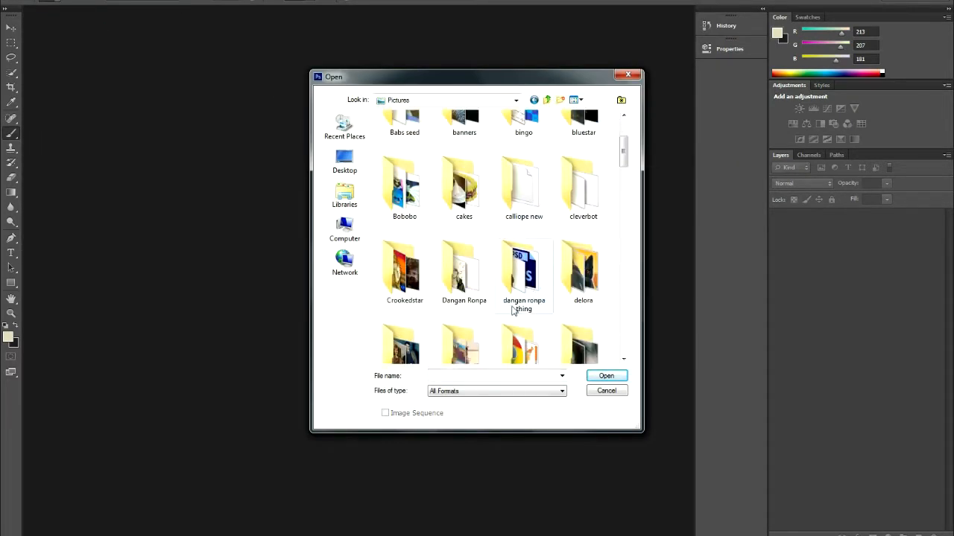
{"action": "double_click", "coordinate": [464, 279]}
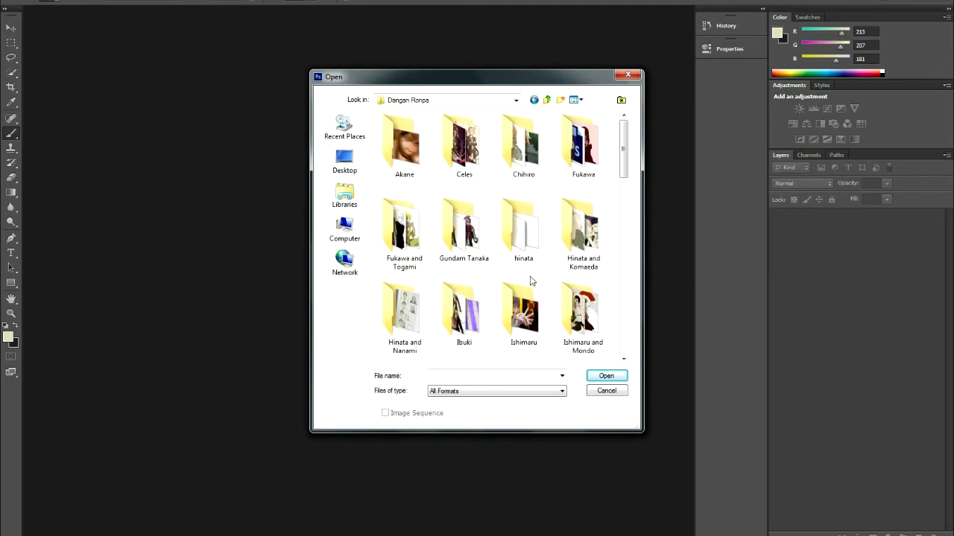
{"action": "scroll", "coordinate": [531, 283], "scroll_direction": "down", "scroll_amount": 2}
{"action": "double_click", "coordinate": [521, 298]}
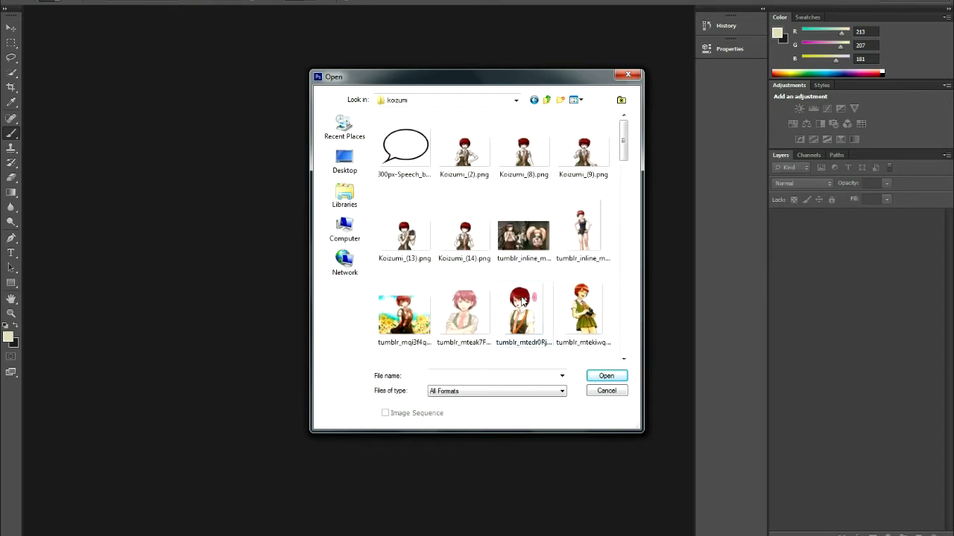
{"action": "left_click", "coordinate": [464, 153]}
{"action": "left_click", "coordinate": [606, 376]}
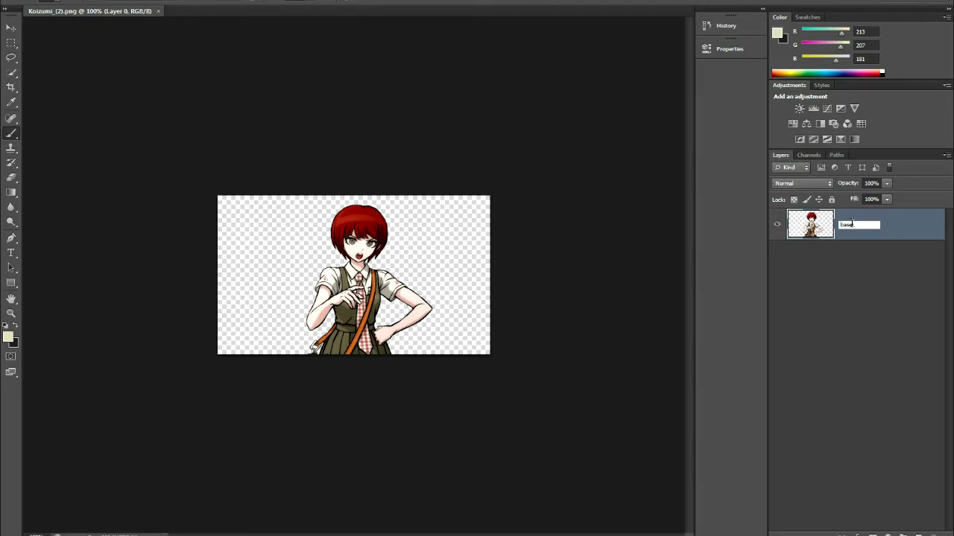
Name the layer base and duplicate it as a layer called head.
{"action": "key", "text": "Return"}
{"action": "right_click", "coordinate": [853, 227]}
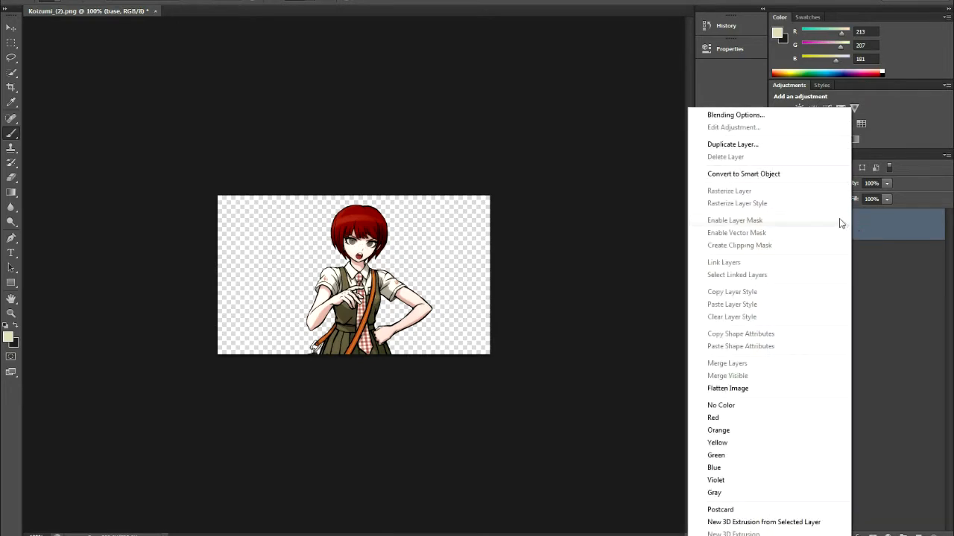
{"action": "left_click", "coordinate": [748, 145]}
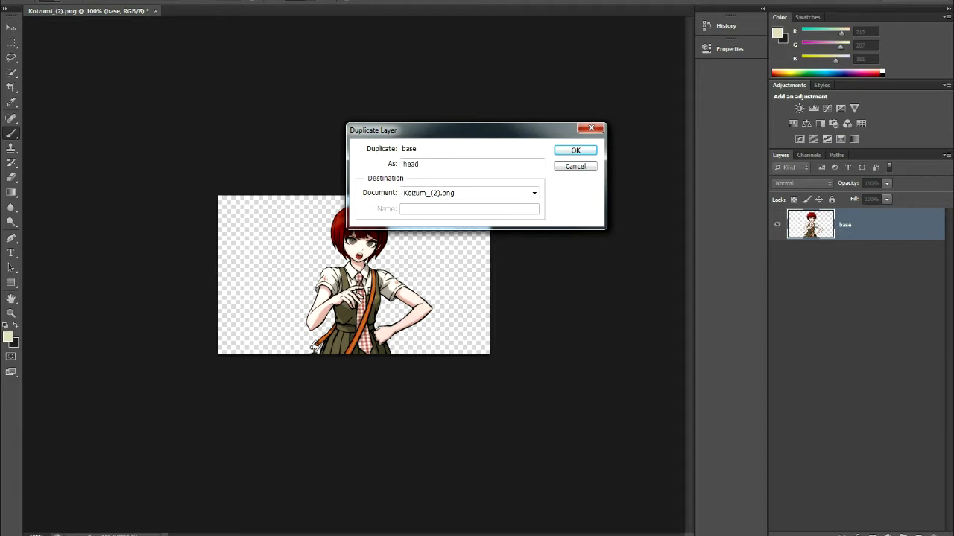
{"action": "key", "text": "Return"}
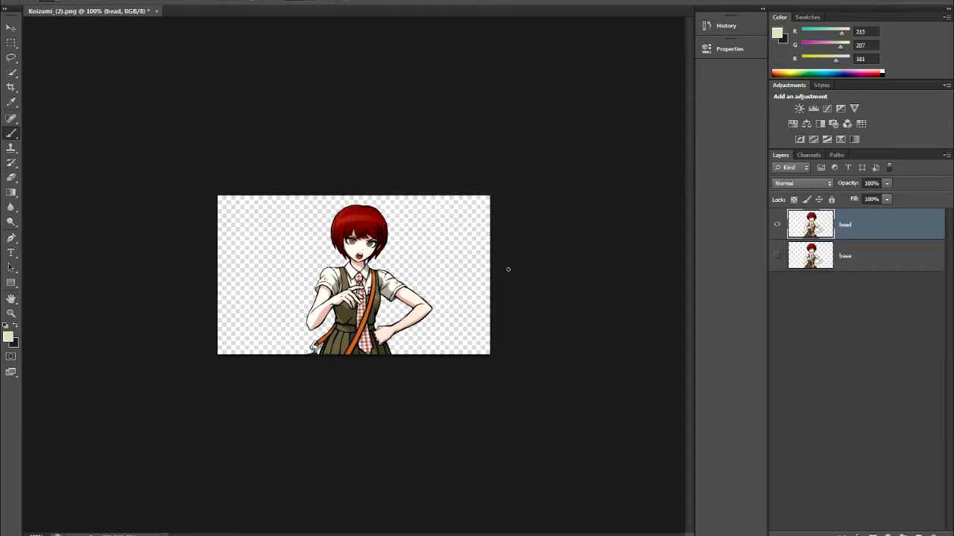
Erase the character's body on the head layer, keeping only the head and a bit of neck.
{"action": "scroll", "coordinate": [384, 344], "scroll_direction": "up", "scroll_amount": 6}
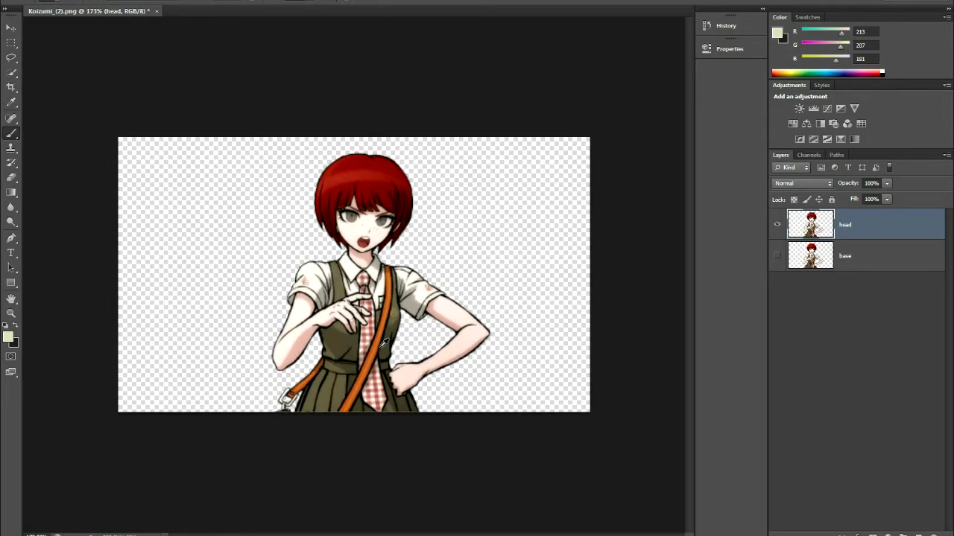
{"action": "scroll", "coordinate": [384, 368], "scroll_direction": "up", "scroll_amount": 3}
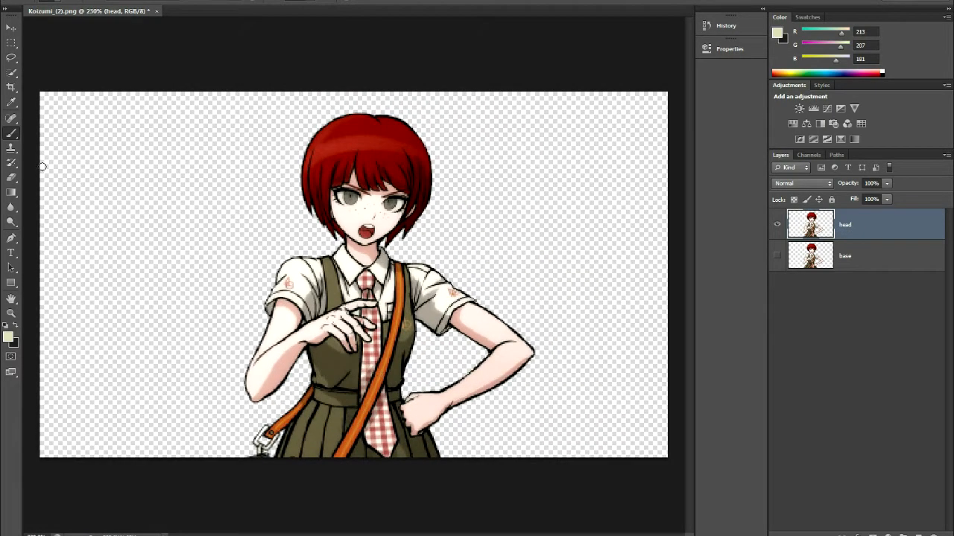
{"action": "left_click", "coordinate": [13, 179]}
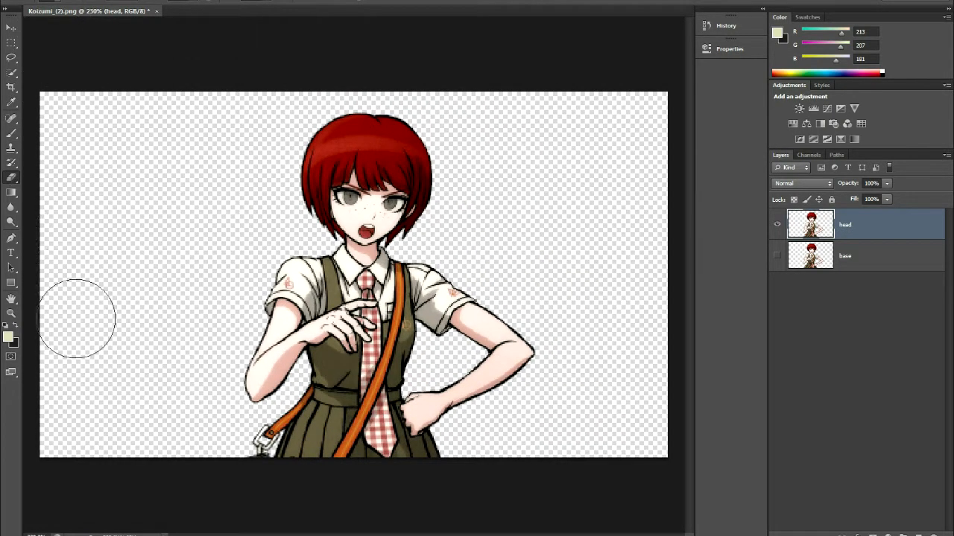
{"action": "mouse_move", "coordinate": [170, 443]}
{"action": "left_mouse_down"}
{"action": "mouse_move", "coordinate": [499, 464]}
{"action": "mouse_move", "coordinate": [492, 446]}
{"action": "mouse_move", "coordinate": [284, 410]}
{"action": "mouse_move", "coordinate": [268, 351]}
{"action": "mouse_move", "coordinate": [292, 344]}
{"action": "mouse_move", "coordinate": [440, 361]}
{"action": "mouse_move", "coordinate": [556, 355]}
{"action": "mouse_move", "coordinate": [572, 341]}
{"action": "mouse_move", "coordinate": [287, 304]}
{"action": "mouse_move", "coordinate": [280, 290]}
{"action": "mouse_move", "coordinate": [338, 299]}
{"action": "left_mouse_up"}
{"action": "scroll", "coordinate": [338, 299], "scroll_direction": "up", "scroll_amount": 7}
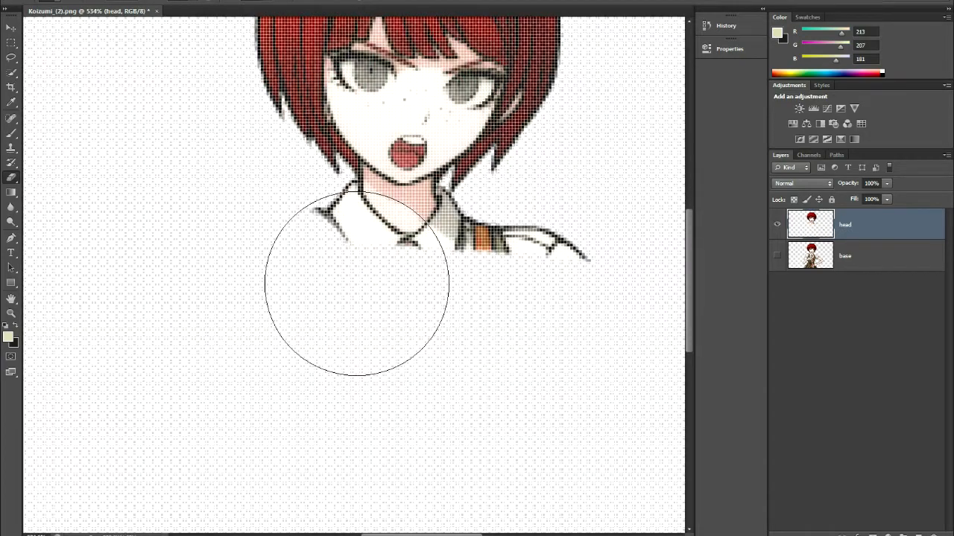
{"action": "left_click_drag", "start_coordinate": [365, 280], "coordinate": [513, 301]}
Shrink the eraser and erase the collar remnants and most of the neck below the chin on the head layer.
{"action": "left_click", "coordinate": [47, 2]}
{"action": "left_click_drag", "start_coordinate": [31, 32], "coordinate": [24, 32]}
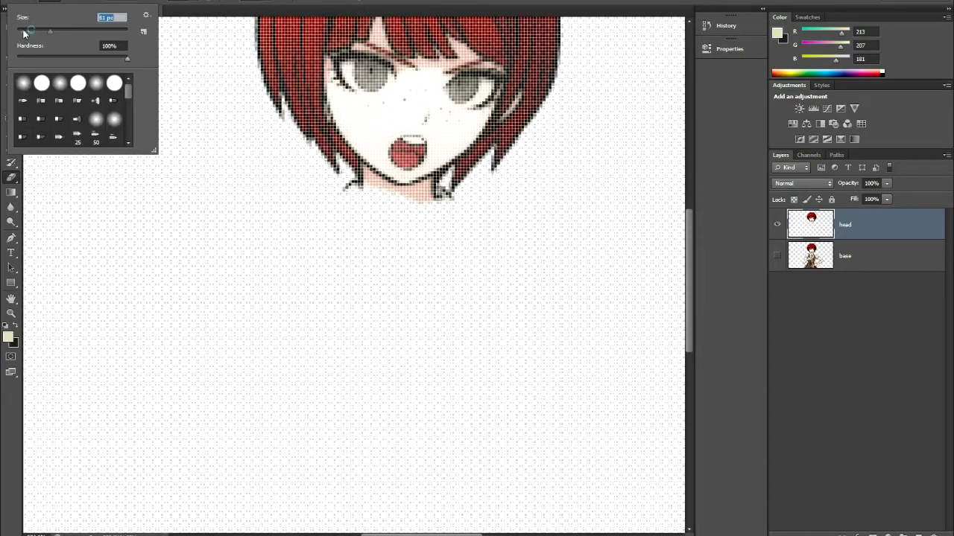
{"action": "scroll", "coordinate": [360, 193], "scroll_direction": "up", "scroll_amount": 3}
{"action": "scroll", "coordinate": [360, 193], "scroll_direction": "up", "scroll_amount": 2}
{"action": "mouse_move", "coordinate": [405, 206]}
{"action": "left_mouse_down"}
{"action": "mouse_move", "coordinate": [451, 217]}
{"action": "mouse_move", "coordinate": [521, 216]}
{"action": "left_mouse_up"}
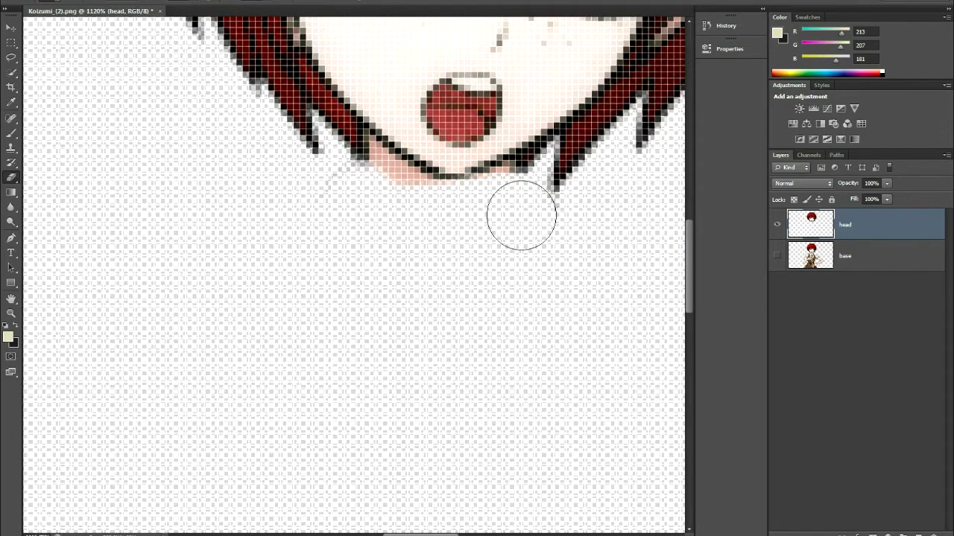
{"action": "left_click_drag", "start_coordinate": [396, 194], "coordinate": [419, 183]}
Clean up the leftover neck pixels along the jawline and hair tips on the head layer with smaller eraser sizes.
{"action": "left_click", "coordinate": [60, 2]}
{"action": "left_click_drag", "start_coordinate": [25, 33], "coordinate": [20, 33]}
{"action": "mouse_move", "coordinate": [359, 183]}
{"action": "left_mouse_down"}
{"action": "mouse_move", "coordinate": [381, 177]}
{"action": "mouse_move", "coordinate": [381, 153]}
{"action": "mouse_move", "coordinate": [365, 140]}
{"action": "left_mouse_up"}
{"action": "left_click", "coordinate": [52, 2]}
{"action": "left_click_drag", "start_coordinate": [502, 181], "coordinate": [483, 183]}
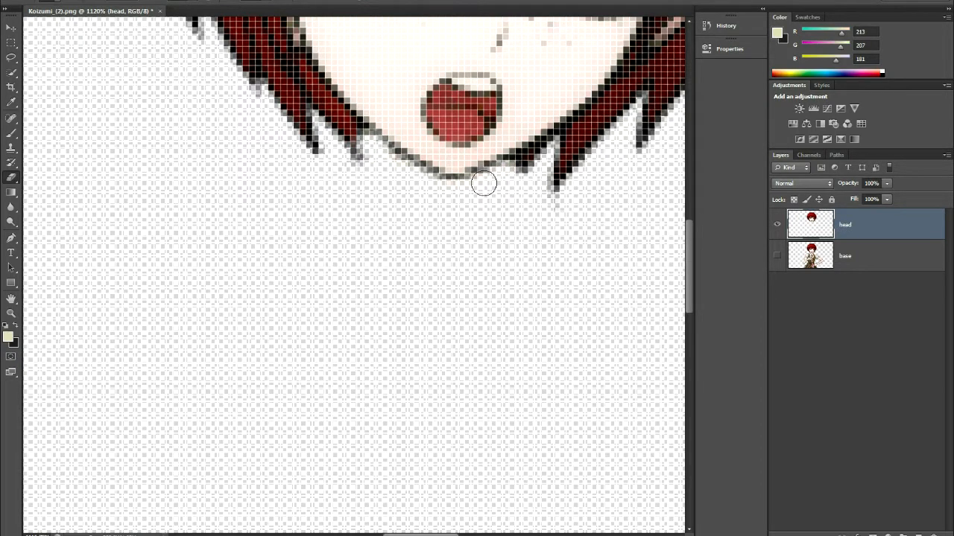
{"action": "left_click", "coordinate": [56, 2]}
{"action": "left_click", "coordinate": [17, 32]}
{"action": "left_click", "coordinate": [358, 146]}
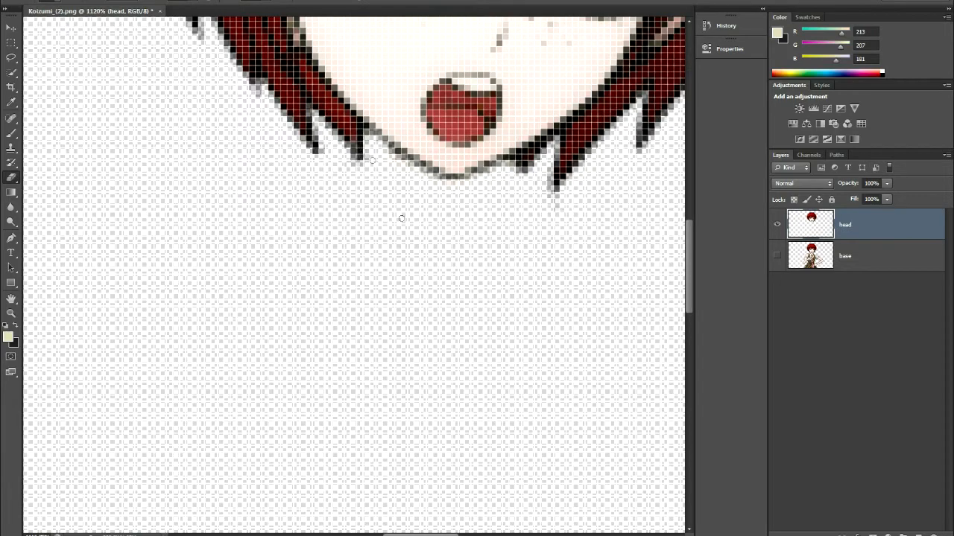
{"action": "scroll", "coordinate": [420, 284], "scroll_direction": "down", "scroll_amount": 5}
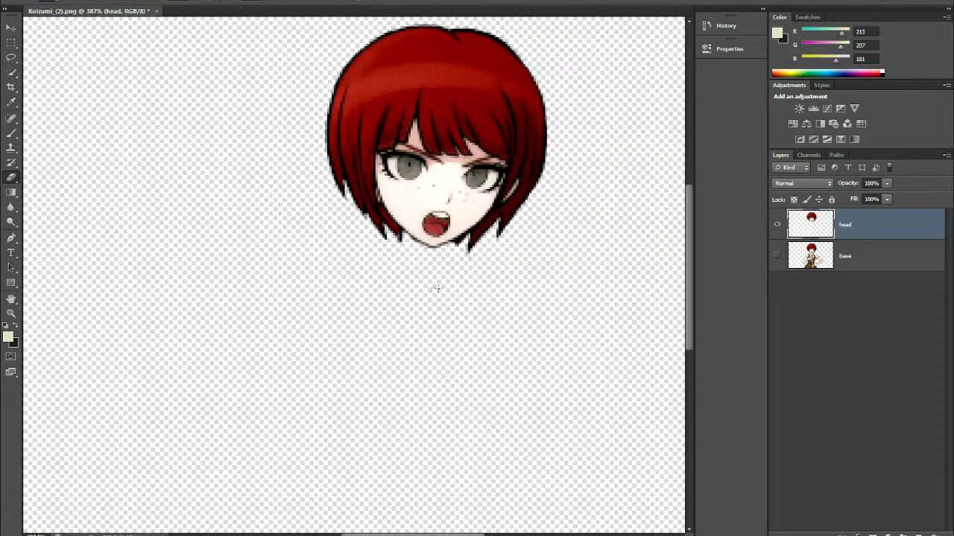
Hide the head layer, duplicate the base layer as arm, and show the arm layer.
{"action": "left_click", "coordinate": [775, 225]}
{"action": "right_click", "coordinate": [845, 254]}
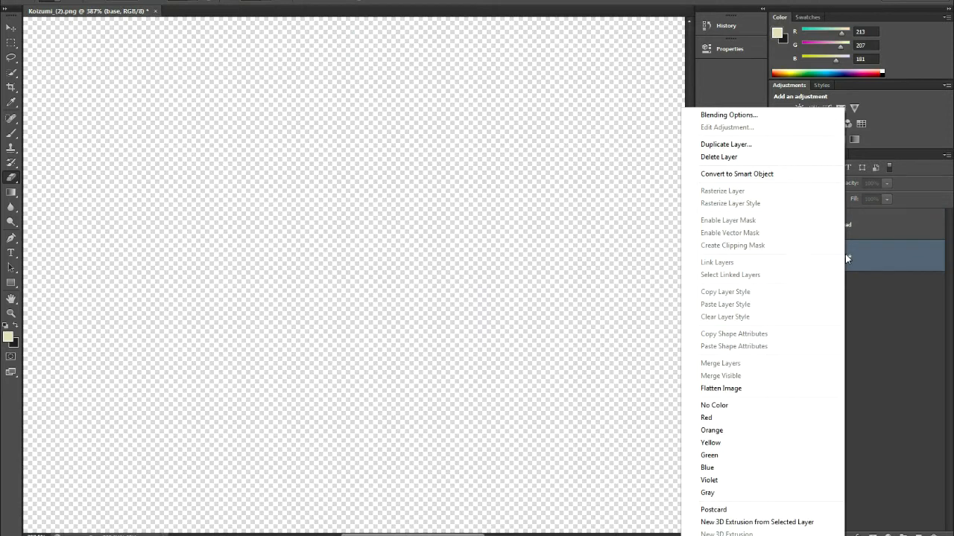
{"action": "left_click", "coordinate": [726, 146]}
{"action": "type", "text": "ar"}
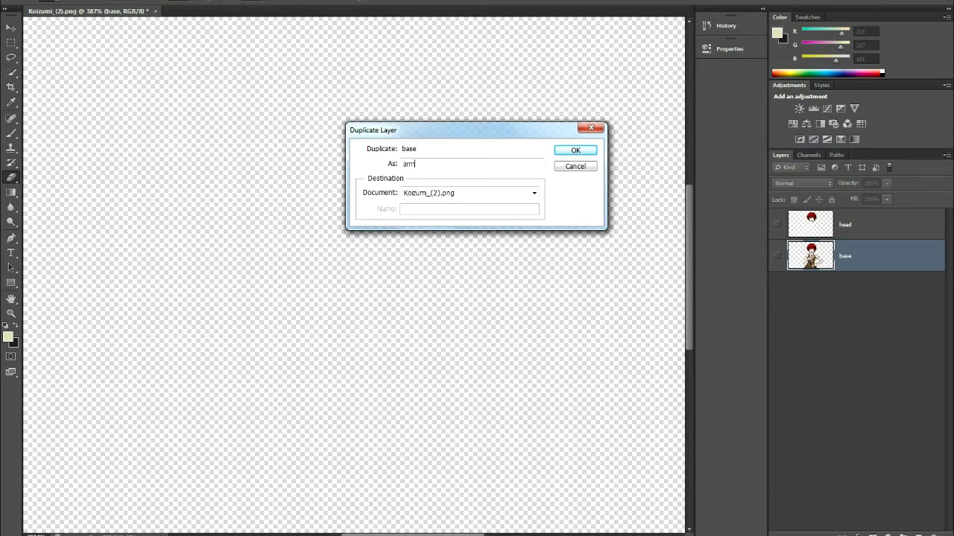
{"action": "type", "text": "m"}
{"action": "key", "text": "Return"}
{"action": "left_click", "coordinate": [777, 257]}
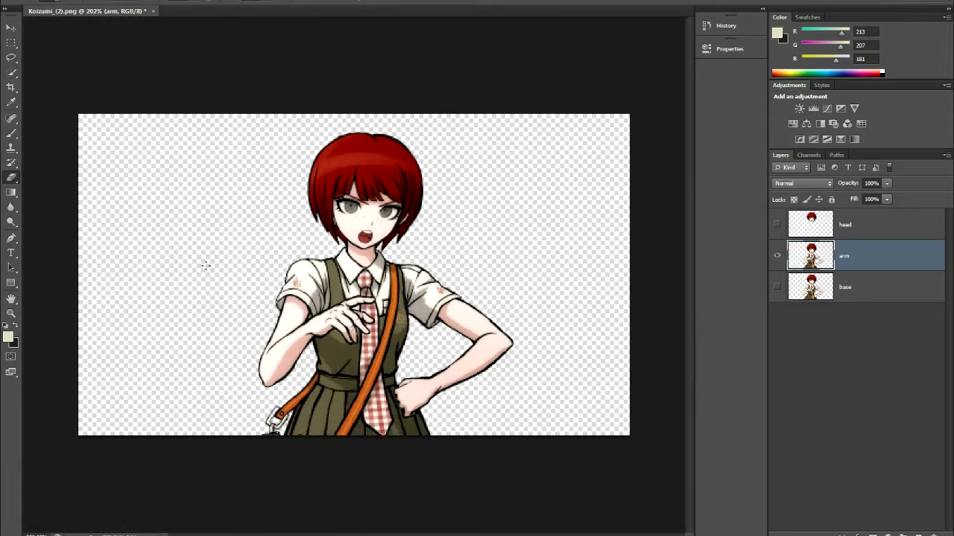
Enlarge the eraser and roughly erase everything around the raised forearm and hand on the arm layer.
{"action": "left_click", "coordinate": [49, 2]}
{"action": "left_click", "coordinate": [30, 33]}
{"action": "mouse_move", "coordinate": [287, 426]}
{"action": "left_mouse_down"}
{"action": "mouse_move", "coordinate": [295, 430]}
{"action": "mouse_move", "coordinate": [332, 381]}
{"action": "mouse_move", "coordinate": [489, 379]}
{"action": "mouse_move", "coordinate": [400, 255]}
{"action": "mouse_move", "coordinate": [294, 189]}
{"action": "left_mouse_up"}
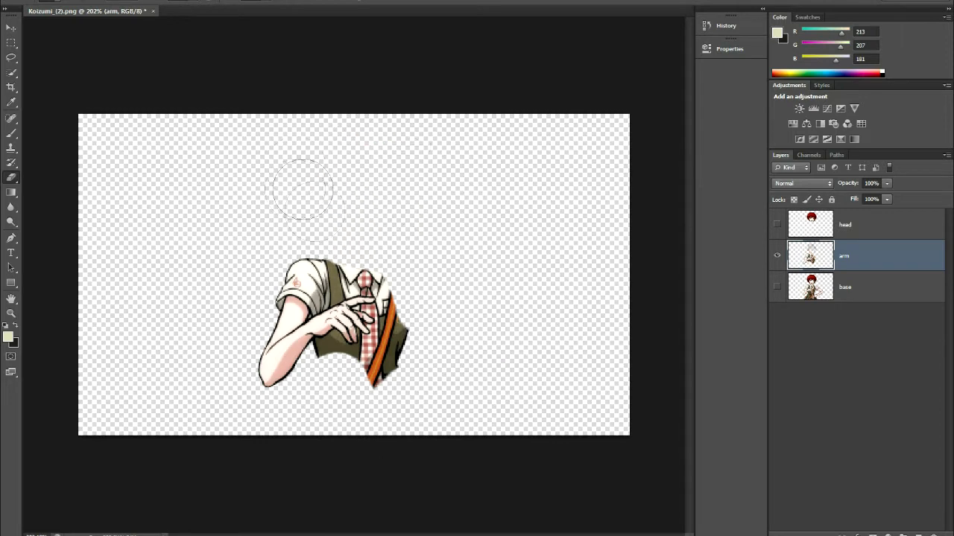
{"action": "scroll", "coordinate": [307, 281], "scroll_direction": "up", "scroll_amount": 3}
{"action": "mouse_move", "coordinate": [253, 326]}
{"action": "left_mouse_down"}
{"action": "mouse_move", "coordinate": [299, 299]}
{"action": "mouse_move", "coordinate": [330, 252]}
{"action": "mouse_move", "coordinate": [437, 239]}
{"action": "mouse_move", "coordinate": [482, 250]}
{"action": "mouse_move", "coordinate": [553, 351]}
{"action": "mouse_move", "coordinate": [570, 421]}
{"action": "mouse_move", "coordinate": [507, 479]}
{"action": "mouse_move", "coordinate": [365, 522]}
{"action": "mouse_move", "coordinate": [377, 506]}
{"action": "left_mouse_up"}
Trim the areas around the forearm and fingers on the arm layer with smaller erasers, undoing the last stray stroke.
{"action": "left_click", "coordinate": [58, 3]}
{"action": "left_click", "coordinate": [24, 34]}
{"action": "mouse_move", "coordinate": [350, 447]}
{"action": "left_mouse_down"}
{"action": "mouse_move", "coordinate": [335, 439]}
{"action": "mouse_move", "coordinate": [378, 426]}
{"action": "mouse_move", "coordinate": [401, 449]}
{"action": "left_mouse_up"}
{"action": "scroll", "coordinate": [384, 425], "scroll_direction": "up", "scroll_amount": 3, "text": "alt"}
{"action": "left_click", "coordinate": [59, 3]}
{"action": "left_click", "coordinate": [24, 33]}
{"action": "left_click_drag", "start_coordinate": [350, 409], "coordinate": [369, 401]}
{"action": "mouse_move", "coordinate": [568, 460]}
{"action": "left_mouse_down"}
{"action": "mouse_move", "coordinate": [533, 439]}
{"action": "mouse_move", "coordinate": [528, 423]}
{"action": "mouse_move", "coordinate": [611, 381]}
{"action": "mouse_move", "coordinate": [614, 287]}
{"action": "mouse_move", "coordinate": [541, 255]}
{"action": "mouse_move", "coordinate": [618, 272]}
{"action": "mouse_move", "coordinate": [520, 294]}
{"action": "left_mouse_up"}
{"action": "key", "text": "ctrl+z"}
Erase the remaining clothing pixels between the fingers and along the forearm's edge with a very small eraser.
{"action": "left_click", "coordinate": [58, 3]}
{"action": "left_click", "coordinate": [22, 34]}
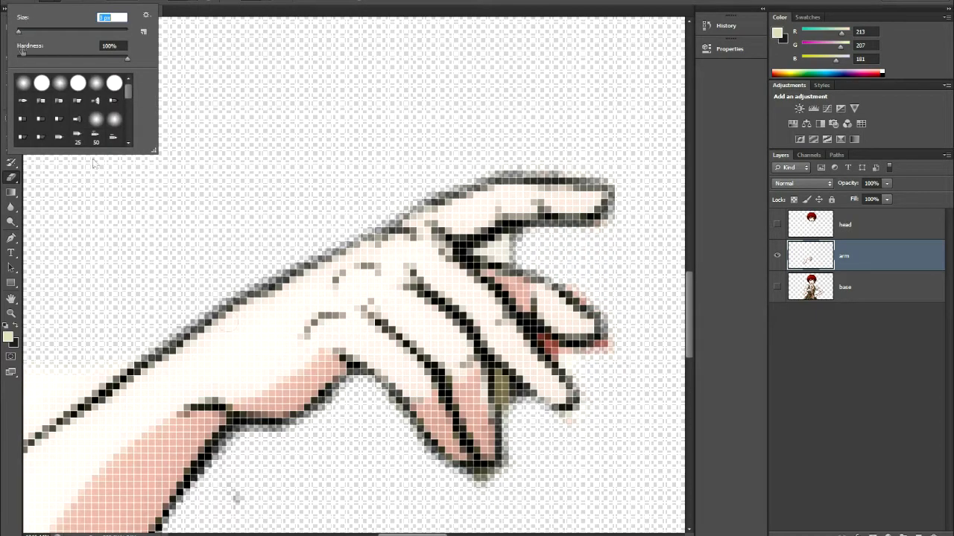
{"action": "left_click_drag", "start_coordinate": [513, 403], "coordinate": [501, 379]}
{"action": "left_click_drag", "start_coordinate": [547, 349], "coordinate": [612, 351]}
{"action": "scroll", "coordinate": [583, 285], "scroll_direction": "down", "scroll_amount": 4, "text": "alt"}
{"action": "scroll", "coordinate": [392, 449], "scroll_direction": "up", "scroll_amount": 3, "text": "alt"}
{"action": "mouse_move", "coordinate": [313, 455]}
{"action": "left_mouse_down"}
{"action": "mouse_move", "coordinate": [429, 346]}
{"action": "mouse_move", "coordinate": [417, 310]}
{"action": "mouse_move", "coordinate": [291, 468]}
{"action": "left_mouse_up"}
{"action": "scroll", "coordinate": [447, 387], "scroll_direction": "down", "scroll_amount": 5, "text": "alt"}
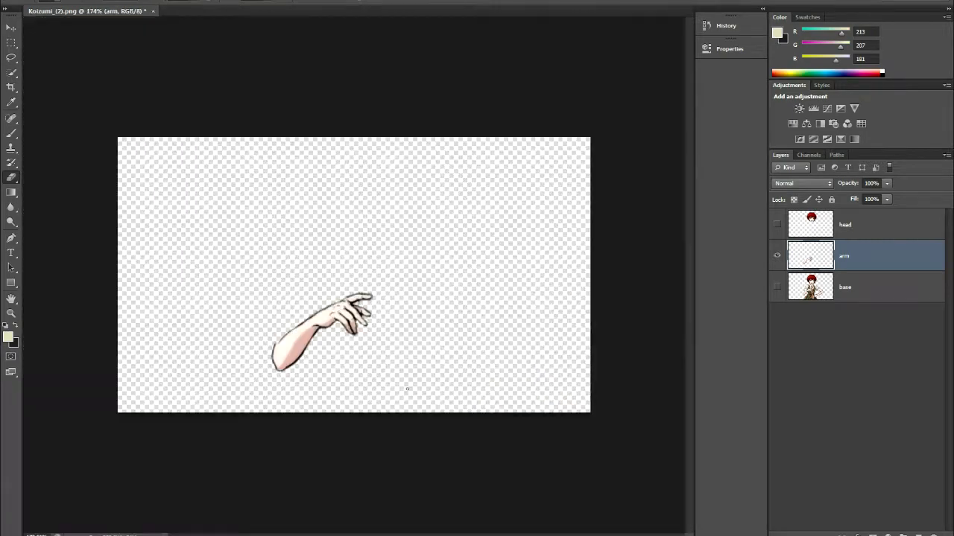
Hide the arm layer, duplicate the base layer as "the rest", and show the new layer.
{"action": "left_click", "coordinate": [776, 255]}
{"action": "right_click", "coordinate": [835, 287]}
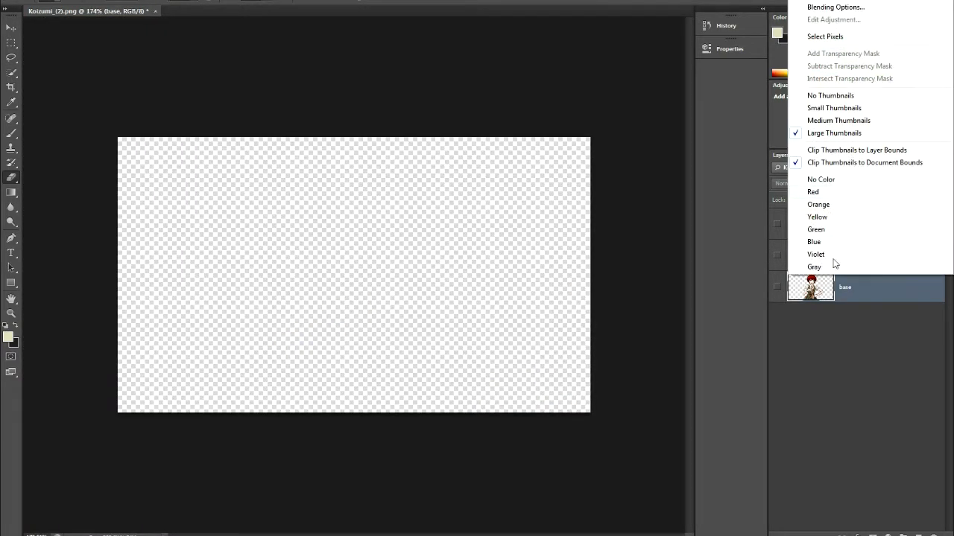
{"action": "left_click", "coordinate": [877, 292]}
{"action": "right_click", "coordinate": [877, 292]}
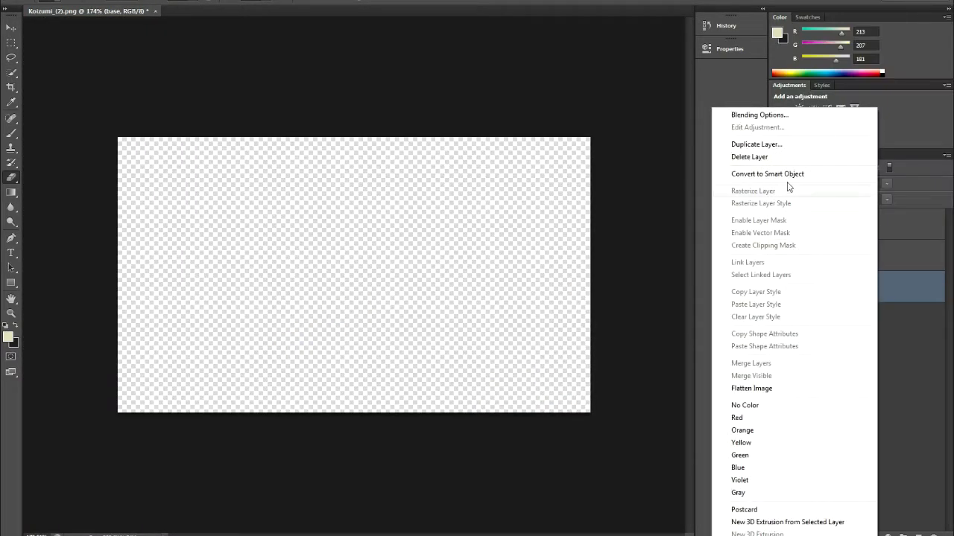
{"action": "left_click", "coordinate": [763, 142]}
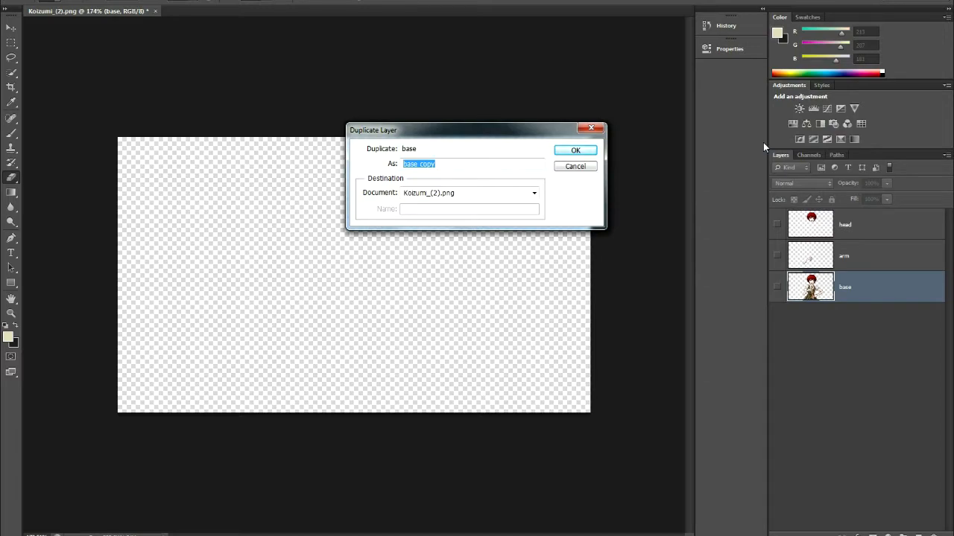
{"action": "type", "text": "the rest"}
{"action": "key", "text": "Return"}
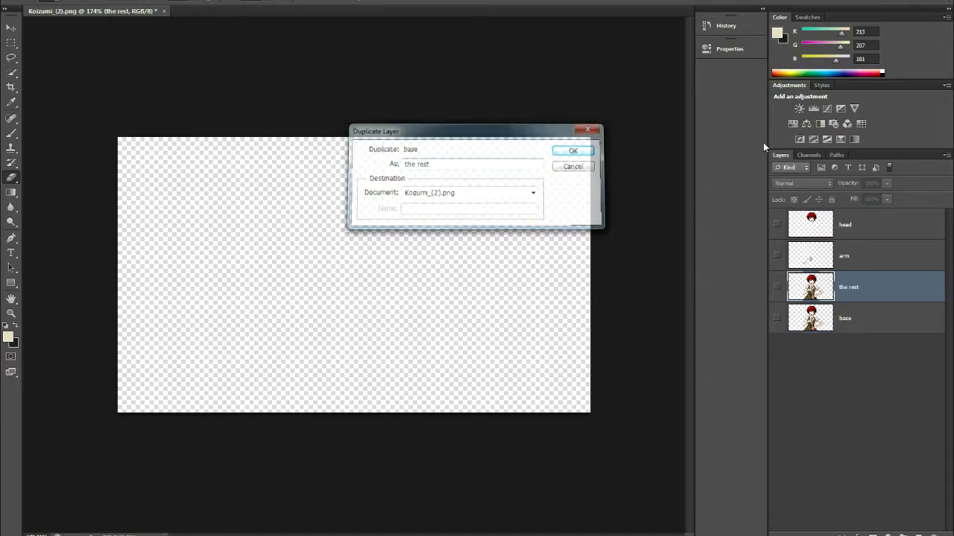
{"action": "left_click", "coordinate": [776, 287]}
Erase along the jawline on the "the rest" layer to separate the head from the neck.
{"action": "mouse_move", "coordinate": [384, 273]}
{"action": "left_mouse_down"}
{"action": "mouse_move", "coordinate": [323, 234]}
{"action": "mouse_move", "coordinate": [312, 249]}
{"action": "mouse_move", "coordinate": [303, 230]}
{"action": "mouse_move", "coordinate": [287, 237]}
{"action": "mouse_move", "coordinate": [285, 177]}
{"action": "mouse_move", "coordinate": [313, 215]}
{"action": "mouse_move", "coordinate": [387, 267]}
{"action": "mouse_move", "coordinate": [458, 249]}
{"action": "left_mouse_up"}
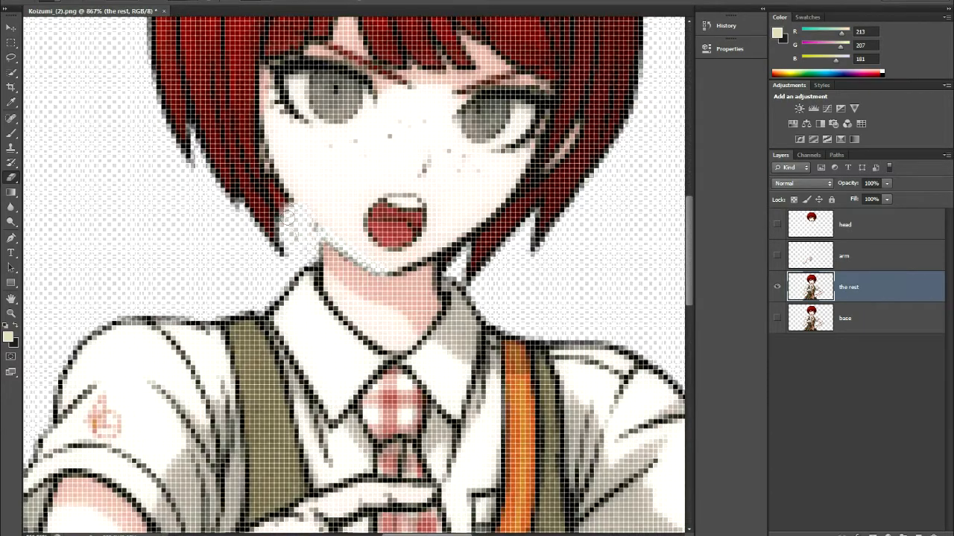
{"action": "scroll", "coordinate": [458, 269], "scroll_direction": "down", "scroll_amount": 2}
{"action": "scroll", "coordinate": [457, 255], "scroll_direction": "down", "scroll_amount": 10}
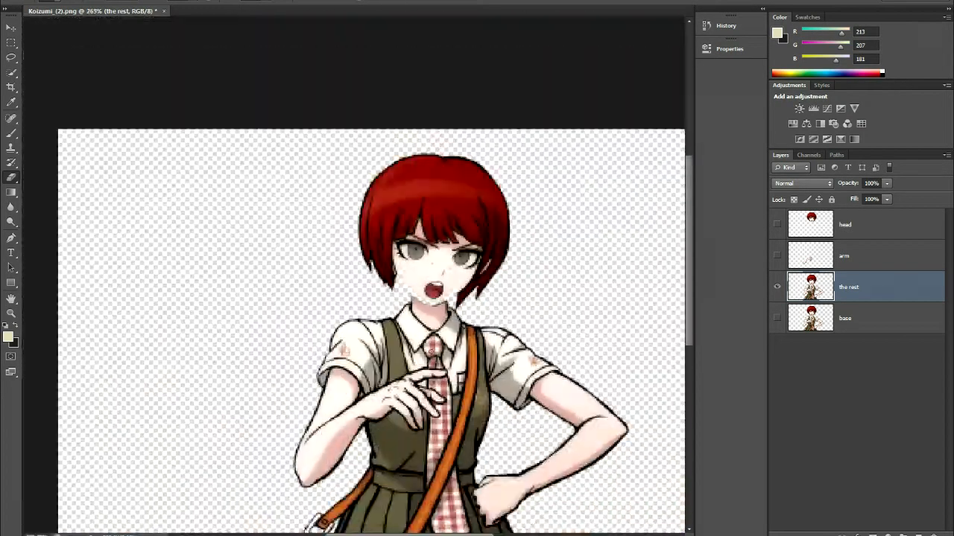
Erase the raised forearm and hand in front of the chest on the "the rest" layer.
{"action": "mouse_move", "coordinate": [273, 313]}
{"action": "left_mouse_down"}
{"action": "mouse_move", "coordinate": [367, 265]}
{"action": "mouse_move", "coordinate": [443, 339]}
{"action": "mouse_move", "coordinate": [367, 259]}
{"action": "mouse_move", "coordinate": [446, 333]}
{"action": "mouse_move", "coordinate": [464, 335]}
{"action": "mouse_move", "coordinate": [463, 297]}
{"action": "mouse_move", "coordinate": [421, 231]}
{"action": "mouse_move", "coordinate": [464, 314]}
{"action": "mouse_move", "coordinate": [499, 283]}
{"action": "mouse_move", "coordinate": [531, 298]}
{"action": "mouse_move", "coordinate": [497, 254]}
{"action": "mouse_move", "coordinate": [538, 230]}
{"action": "mouse_move", "coordinate": [481, 198]}
{"action": "mouse_move", "coordinate": [528, 236]}
{"action": "mouse_move", "coordinate": [442, 231]}
{"action": "mouse_move", "coordinate": [499, 273]}
{"action": "mouse_move", "coordinate": [448, 176]}
{"action": "mouse_move", "coordinate": [556, 142]}
{"action": "mouse_move", "coordinate": [514, 130]}
{"action": "mouse_move", "coordinate": [238, 246]}
{"action": "left_mouse_up"}
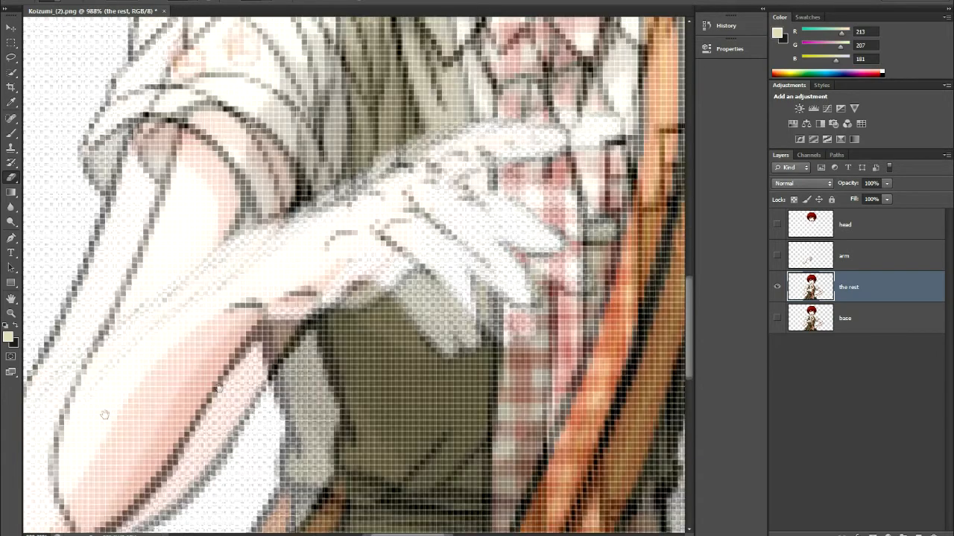
{"action": "scroll", "coordinate": [276, 436], "scroll_direction": "down", "scroll_amount": 4}
{"action": "mouse_move", "coordinate": [104, 414]}
{"action": "left_mouse_down"}
{"action": "mouse_move", "coordinate": [219, 389]}
{"action": "mouse_move", "coordinate": [255, 366]}
{"action": "mouse_move", "coordinate": [265, 391]}
{"action": "mouse_move", "coordinate": [295, 332]}
{"action": "mouse_move", "coordinate": [503, 206]}
{"action": "left_mouse_up"}
{"action": "left_click", "coordinate": [59, 3]}
{"action": "scroll", "coordinate": [298, 315], "scroll_direction": "up", "scroll_amount": 5}
{"action": "left_click", "coordinate": [60, 3]}
{"action": "left_click", "coordinate": [617, 154]}
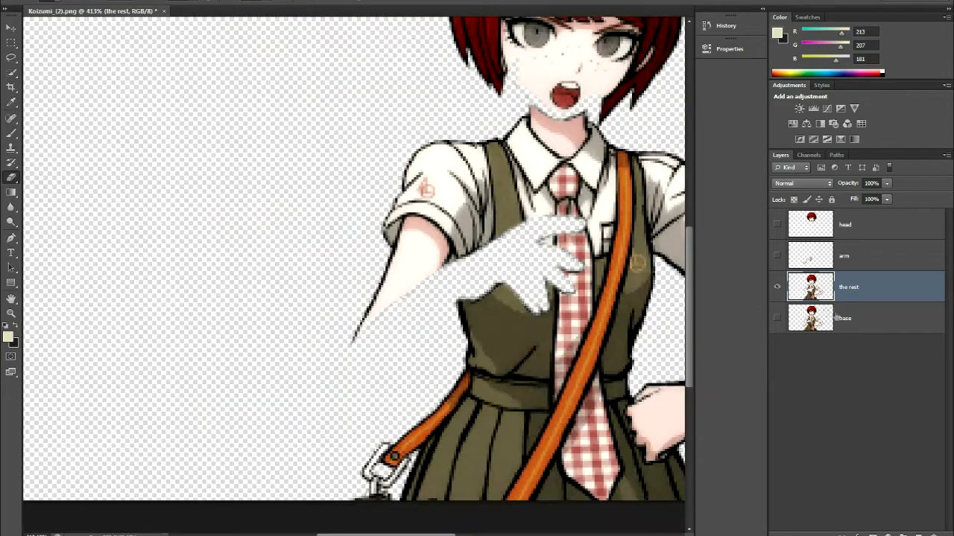
{"action": "left_click", "coordinate": [776, 286]}
{"action": "left_click", "coordinate": [777, 286]}
Paint over the hole in the vest on "the rest" layer with sampled olive tones, working from the shoulder strap down across the chest.
{"action": "scroll", "coordinate": [513, 325], "scroll_direction": "down", "scroll_amount": 2}
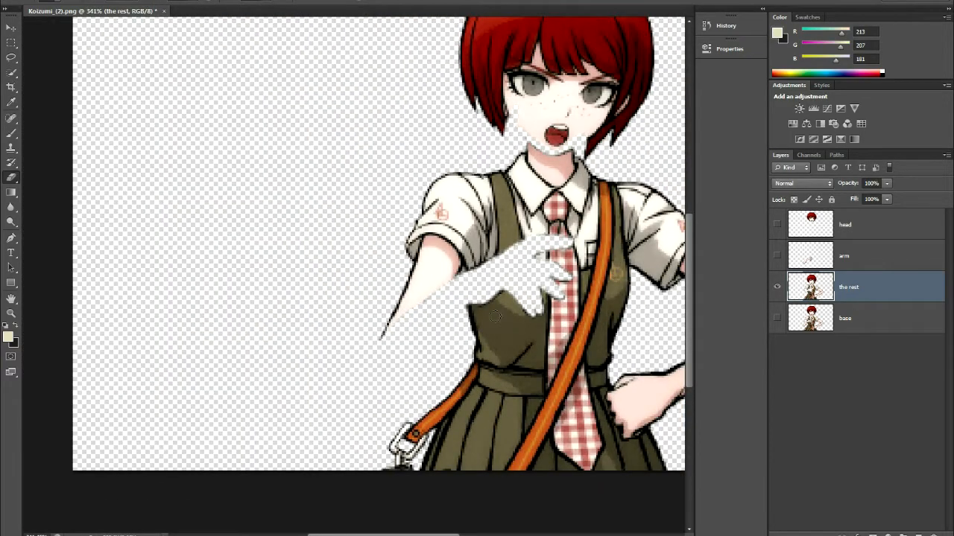
{"action": "scroll", "coordinate": [494, 312], "scroll_direction": "up", "scroll_amount": 3}
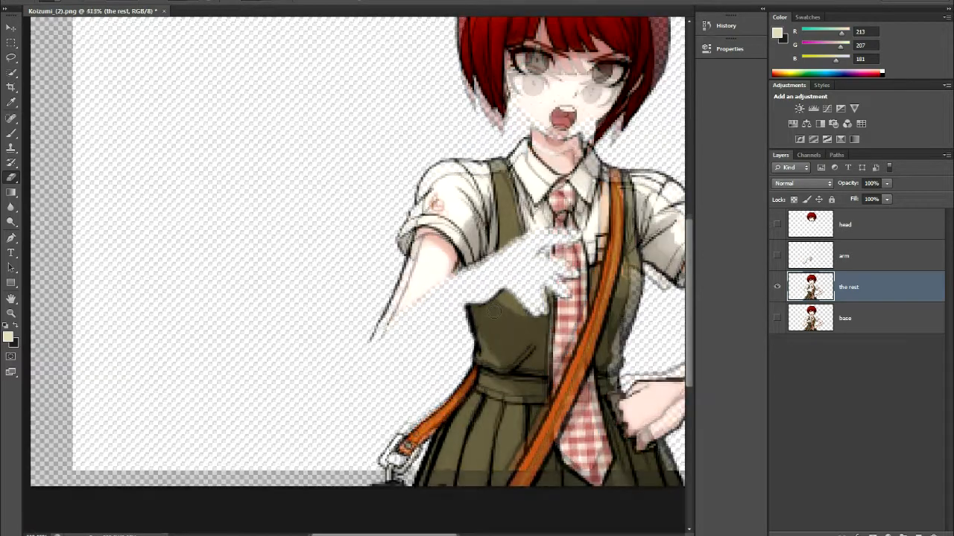
{"action": "scroll", "coordinate": [501, 310], "scroll_direction": "up", "scroll_amount": 1}
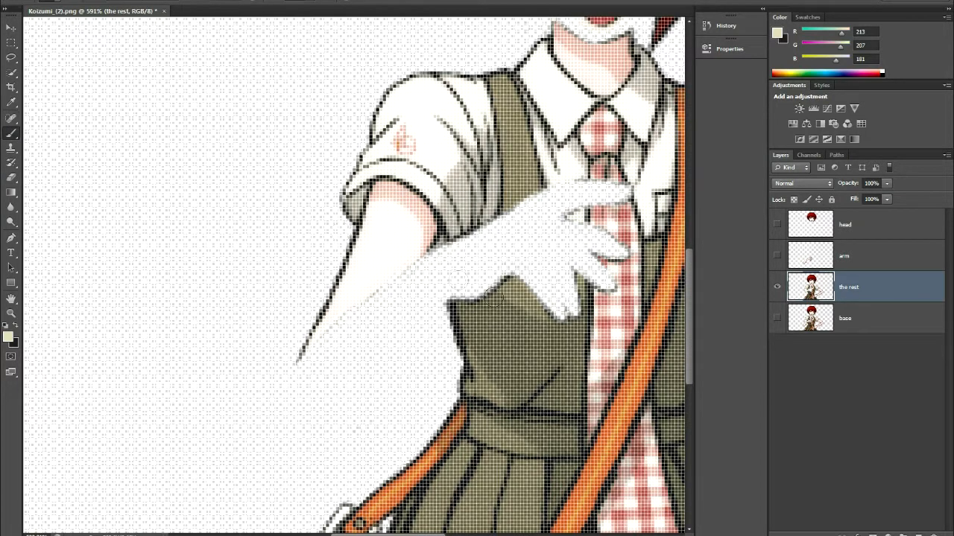
{"action": "left_click", "coordinate": [509, 309], "text": "alt"}
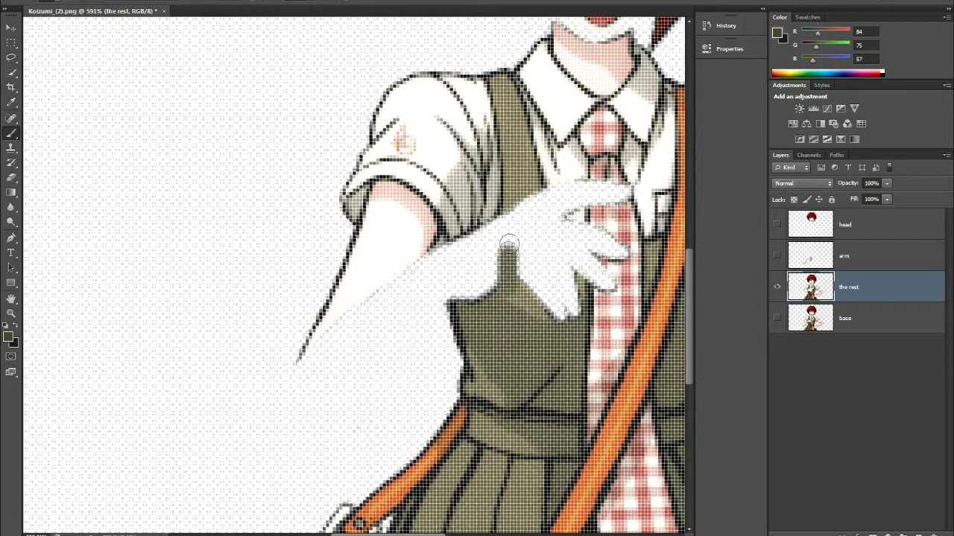
{"action": "mouse_move", "coordinate": [514, 222]}
{"action": "left_mouse_down"}
{"action": "mouse_move", "coordinate": [530, 184]}
{"action": "mouse_move", "coordinate": [542, 224]}
{"action": "left_mouse_up"}
{"action": "left_click", "coordinate": [525, 176], "text": "alt"}
{"action": "mouse_move", "coordinate": [525, 182]}
{"action": "left_mouse_down"}
{"action": "mouse_move", "coordinate": [530, 286]}
{"action": "mouse_move", "coordinate": [564, 325]}
{"action": "mouse_move", "coordinate": [559, 266]}
{"action": "mouse_move", "coordinate": [576, 323]}
{"action": "left_mouse_up"}
Undo the last vest strokes and repaint the vest's inner edge beside the tie with sampled olive.
{"action": "left_click", "coordinate": [581, 312], "text": "alt"}
{"action": "key", "text": "ctrl+z"}
{"action": "key", "text": "ctrl+z"}
{"action": "mouse_move", "coordinate": [574, 261]}
{"action": "left_mouse_down"}
{"action": "mouse_move", "coordinate": [571, 325]}
{"action": "mouse_move", "coordinate": [555, 195]}
{"action": "mouse_move", "coordinate": [547, 330]}
{"action": "left_mouse_up"}
{"action": "left_click", "coordinate": [573, 316], "text": "alt"}
{"action": "scroll", "coordinate": [585, 332], "scroll_direction": "down", "scroll_amount": 6}
{"action": "left_click", "coordinate": [560, 335], "text": "alt"}
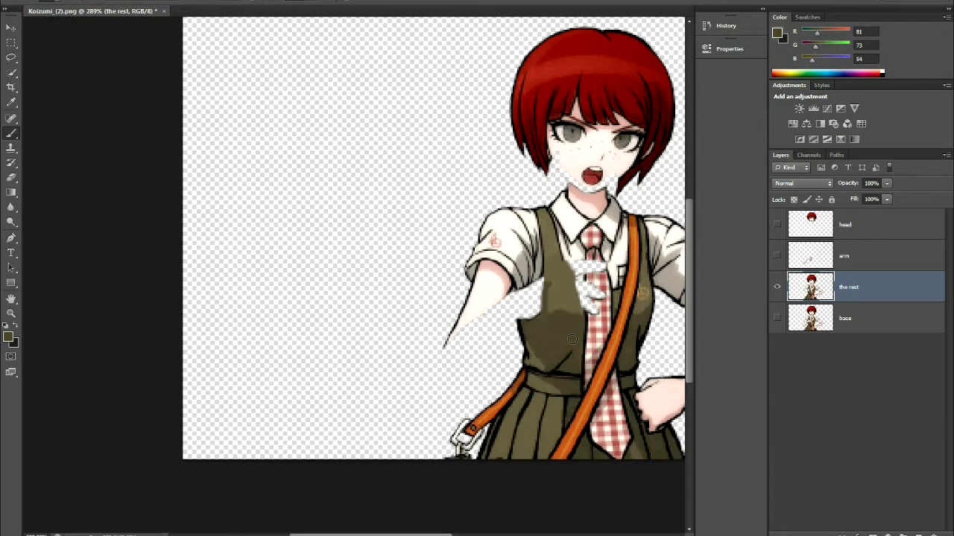
Fill the missing shirt area between the vest and the tie with a sampled off-white.
{"action": "scroll", "coordinate": [567, 256], "scroll_direction": "up", "scroll_amount": 7}
{"action": "left_click", "coordinate": [572, 260], "text": "alt"}
{"action": "mouse_move", "coordinate": [579, 268]}
{"action": "left_mouse_down"}
{"action": "mouse_move", "coordinate": [600, 280]}
{"action": "mouse_move", "coordinate": [607, 350]}
{"action": "left_mouse_up"}
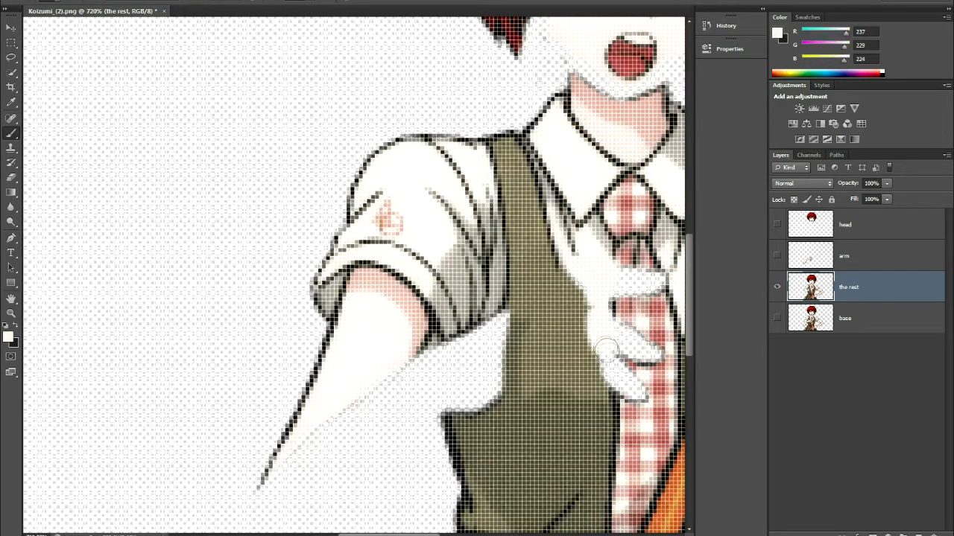
Repaint the erased part of the tie with plaid checks in colours sampled from the tie.
{"action": "scroll", "coordinate": [607, 350], "scroll_direction": "down", "scroll_amount": 7}
{"action": "scroll", "coordinate": [341, 415], "scroll_direction": "up", "scroll_amount": 6}
{"action": "left_click", "coordinate": [298, 298], "text": "alt"}
{"action": "mouse_move", "coordinate": [302, 292]}
{"action": "left_mouse_down"}
{"action": "mouse_move", "coordinate": [313, 334]}
{"action": "mouse_move", "coordinate": [298, 287]}
{"action": "left_mouse_up"}
{"action": "left_click", "coordinate": [346, 353], "text": "alt"}
{"action": "left_click", "coordinate": [342, 346]}
{"action": "left_click", "coordinate": [347, 353], "text": "alt"}
{"action": "left_click", "coordinate": [346, 353]}
{"action": "left_click_drag", "start_coordinate": [333, 329], "coordinate": [352, 303]}
{"action": "left_click", "coordinate": [362, 319], "text": "alt"}
Add more sampled red and off-white dabs to fill the remaining gaps in the tie's checked pattern.
{"action": "left_click", "coordinate": [352, 313]}
{"action": "left_click", "coordinate": [320, 289]}
{"action": "left_click", "coordinate": [332, 254]}
{"action": "left_click", "coordinate": [356, 260]}
{"action": "left_click", "coordinate": [353, 289], "text": "alt"}
{"action": "left_click", "coordinate": [342, 260]}
{"action": "left_click", "coordinate": [350, 246]}
{"action": "scroll", "coordinate": [337, 313], "scroll_direction": "down", "scroll_amount": 6}
{"action": "scroll", "coordinate": [333, 342], "scroll_direction": "up", "scroll_amount": 8}
{"action": "left_click", "coordinate": [399, 280], "text": "alt"}
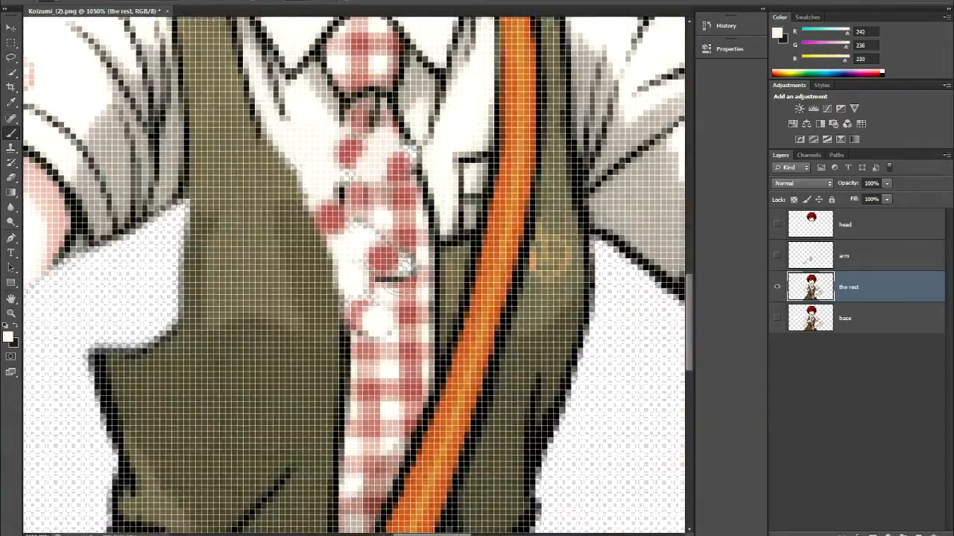
{"action": "left_click", "coordinate": [404, 260]}
{"action": "scroll", "coordinate": [385, 378], "scroll_direction": "down", "scroll_amount": 8}
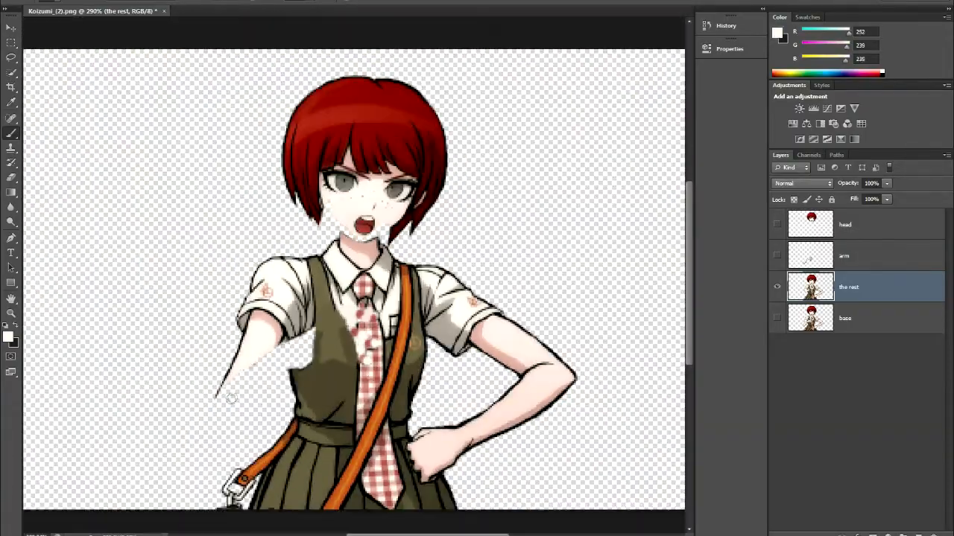
Fill out the cut upper arm down to the elbow with the sampled pale skin colour.
{"action": "scroll", "coordinate": [231, 397], "scroll_direction": "up", "scroll_amount": 7}
{"action": "left_click", "coordinate": [338, 274], "text": "alt"}
{"action": "mouse_move", "coordinate": [338, 274]}
{"action": "left_mouse_down"}
{"action": "mouse_move", "coordinate": [228, 400]}
{"action": "mouse_move", "coordinate": [302, 341]}
{"action": "left_mouse_up"}
{"action": "scroll", "coordinate": [303, 341], "scroll_direction": "down", "scroll_amount": 8}
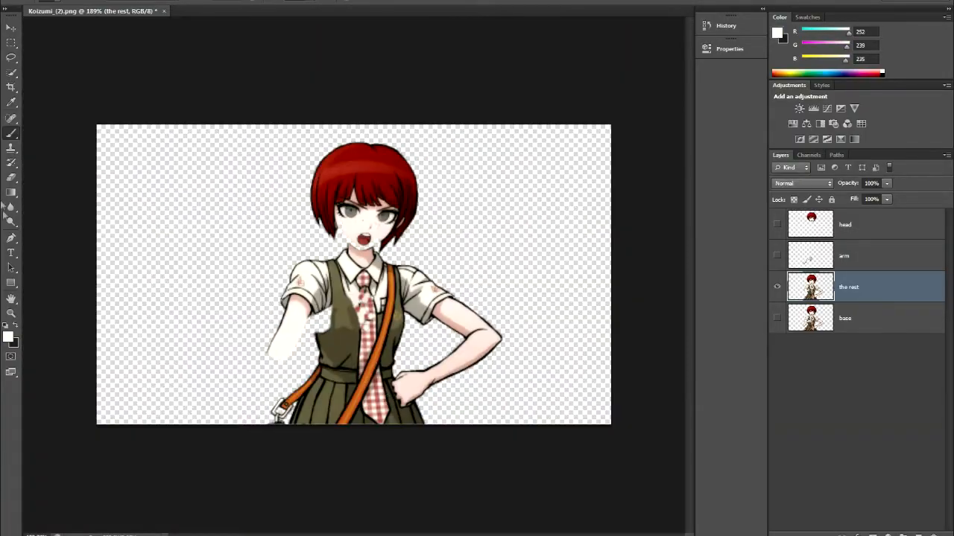
Erase the hair and face from "the rest" layer with a larger eraser.
{"action": "left_click", "coordinate": [11, 178]}
{"action": "scroll", "coordinate": [389, 197], "scroll_direction": "up", "scroll_amount": 5}
{"action": "left_click", "coordinate": [49, 2]}
{"action": "left_click", "coordinate": [51, 32]}
{"action": "mouse_move", "coordinate": [325, 237]}
{"action": "left_mouse_down"}
{"action": "mouse_move", "coordinate": [191, 162]}
{"action": "mouse_move", "coordinate": [221, 253]}
{"action": "left_mouse_up"}
{"action": "left_click_drag", "start_coordinate": [436, 272], "coordinate": [432, 283]}
Erase the leftover head pixels around the neck and collar with a smaller eraser.
{"action": "left_click", "coordinate": [49, 2]}
{"action": "left_click", "coordinate": [26, 32]}
{"action": "left_click", "coordinate": [327, 317]}
{"action": "scroll", "coordinate": [393, 343], "scroll_direction": "down", "scroll_amount": 3}
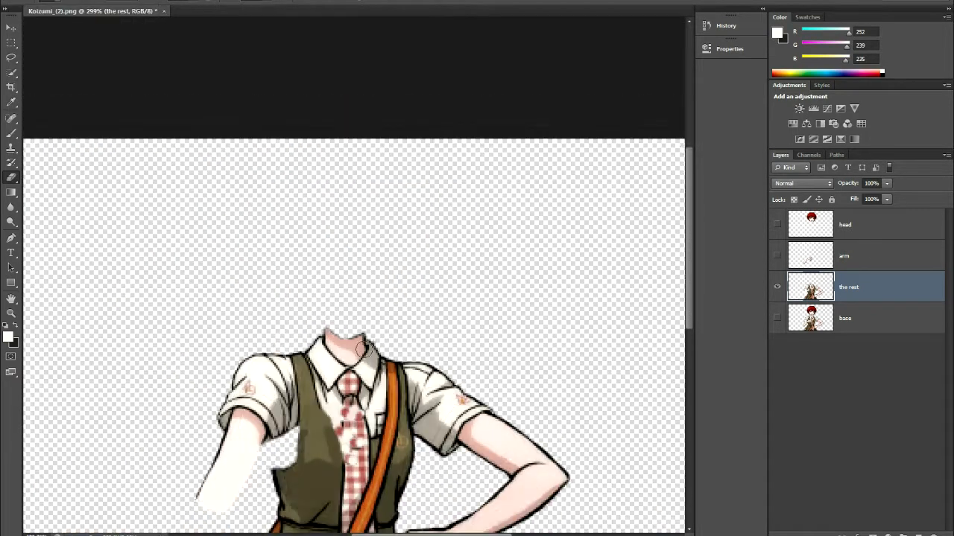
{"action": "scroll", "coordinate": [393, 344], "scroll_direction": "down", "scroll_amount": 2}
{"action": "scroll", "coordinate": [323, 314], "scroll_direction": "up", "scroll_amount": 3}
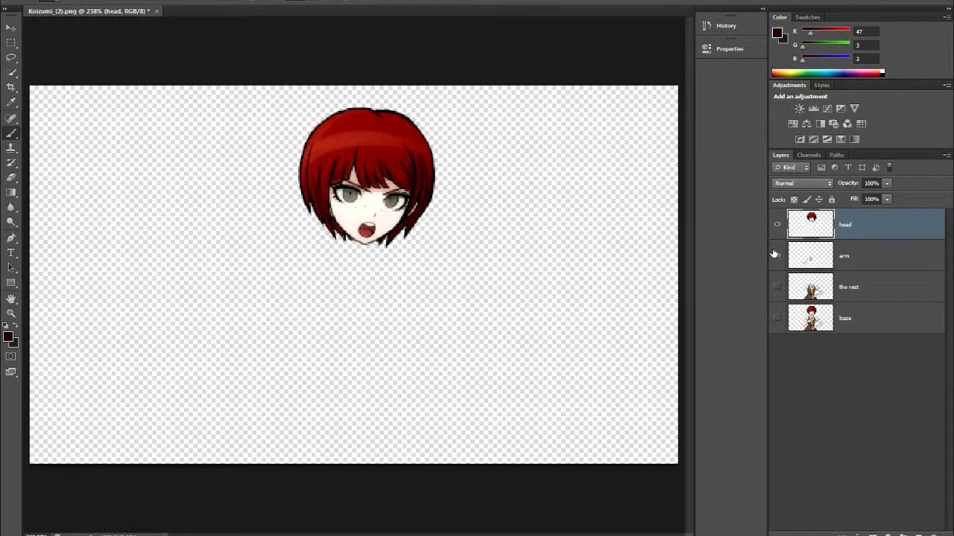
Show the arm and "the rest" layers together with the head, and leave only "the rest" visible and selected.
{"action": "left_click", "coordinate": [774, 255]}
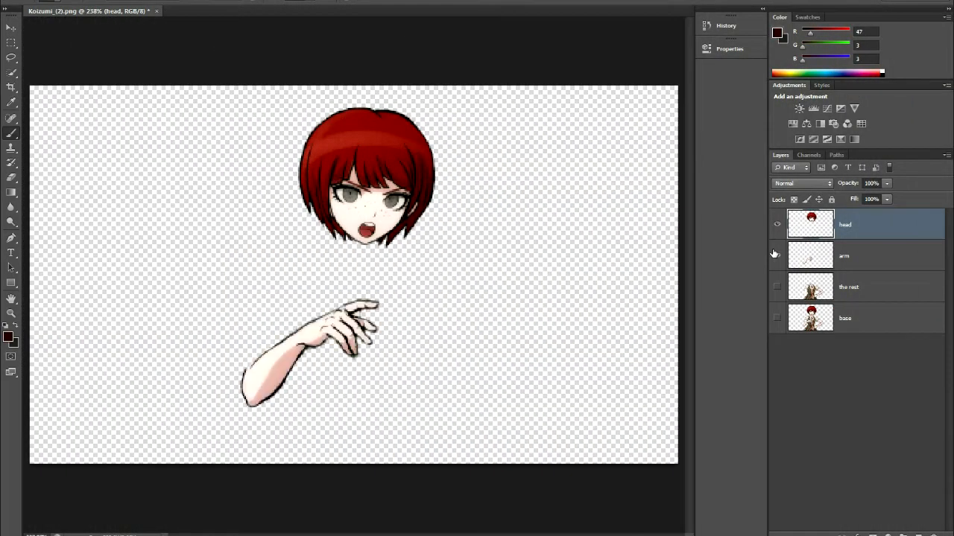
{"action": "left_click", "coordinate": [777, 288]}
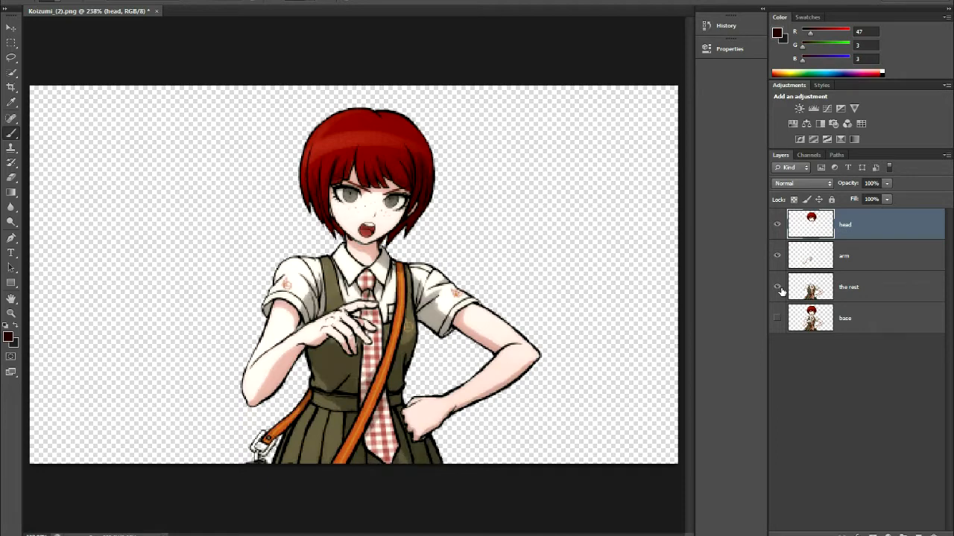
{"action": "left_click", "coordinate": [857, 292]}
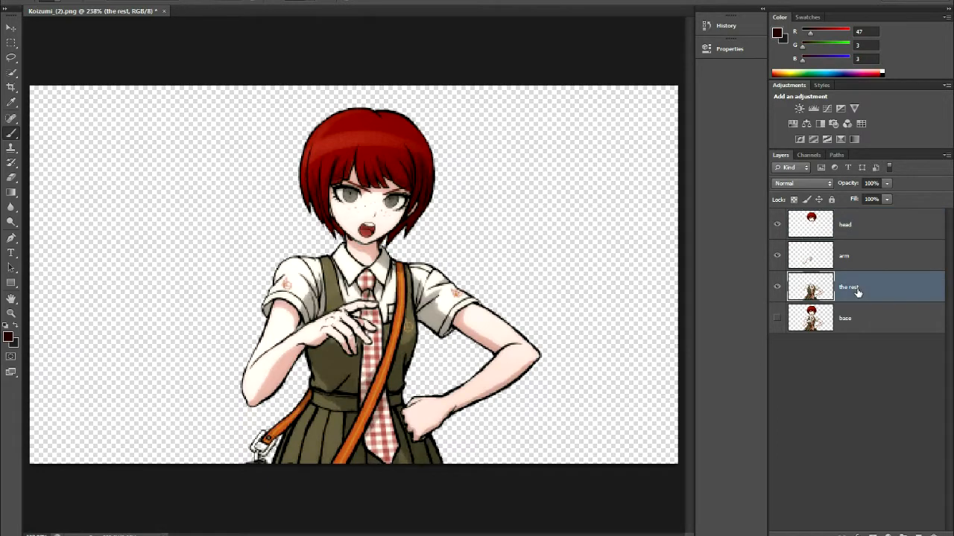
{"action": "left_click", "coordinate": [777, 256]}
{"action": "left_click", "coordinate": [777, 226]}
Extend the top of the neck with the sampled shadowed skin pink.
{"action": "scroll", "coordinate": [343, 242], "scroll_direction": "up", "scroll_amount": 8}
{"action": "left_click", "coordinate": [434, 254], "text": "alt"}
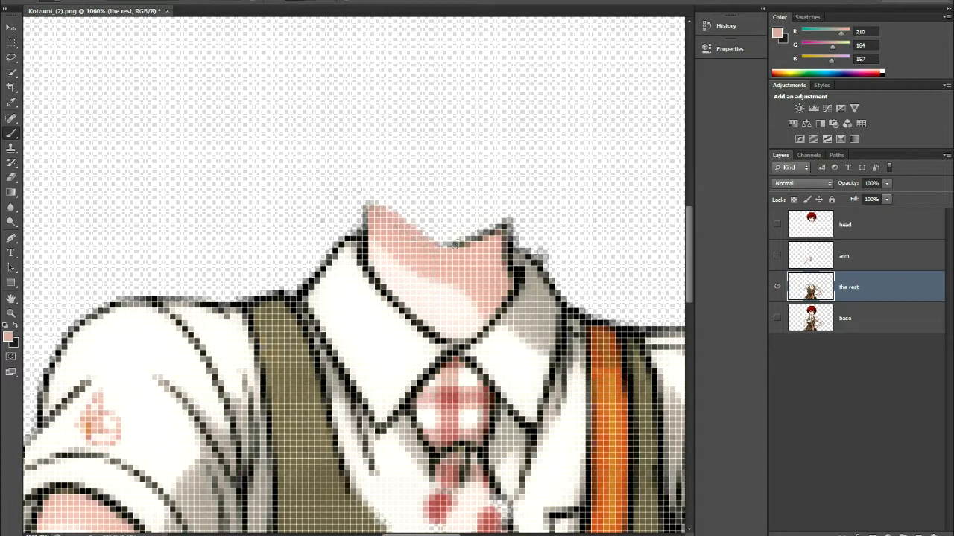
{"action": "mouse_move", "coordinate": [500, 221]}
{"action": "left_mouse_down"}
{"action": "mouse_move", "coordinate": [470, 243]}
{"action": "mouse_move", "coordinate": [488, 224]}
{"action": "left_mouse_up"}
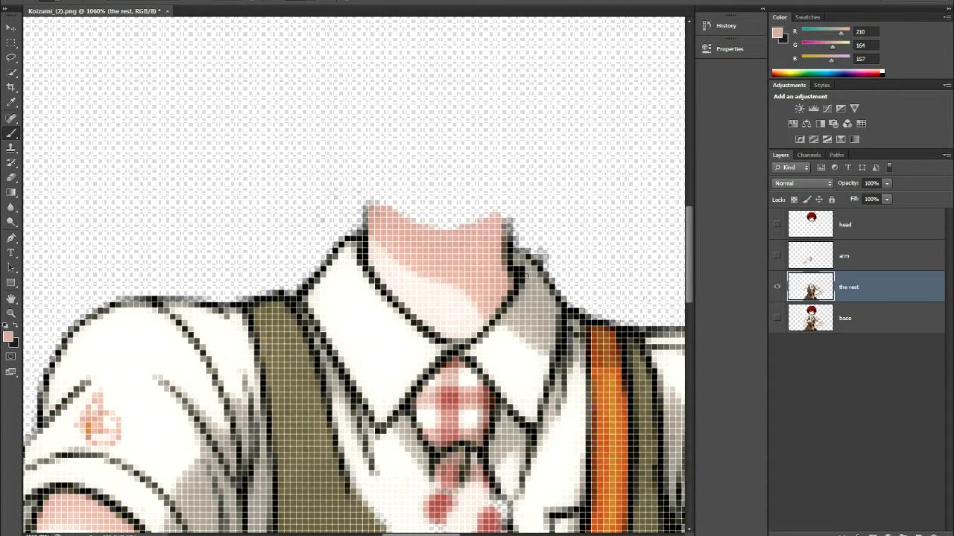
Fit the whole image in view and show the head and arm layers to check the assembled character.
{"action": "key", "text": "ctrl+0"}
{"action": "left_click", "coordinate": [776, 225]}
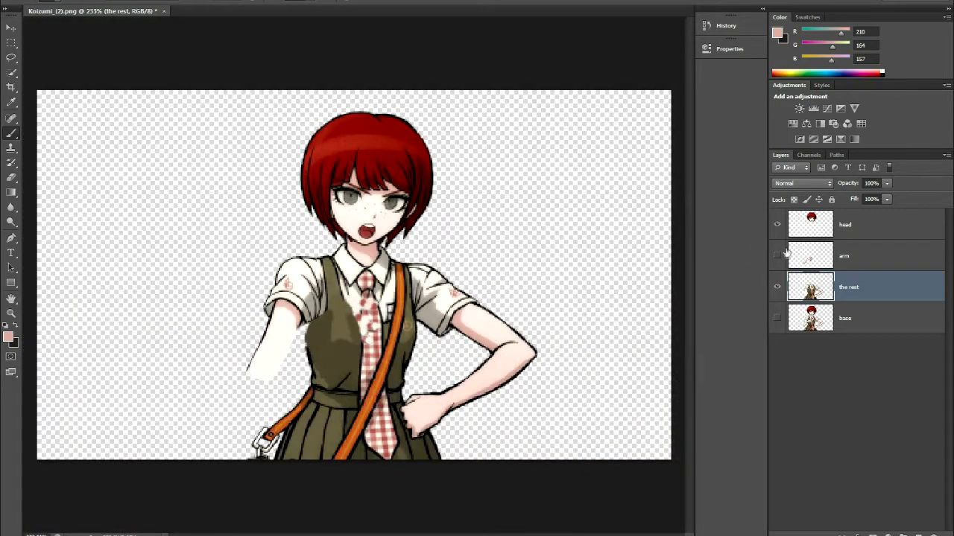
{"action": "left_click", "coordinate": [777, 256]}
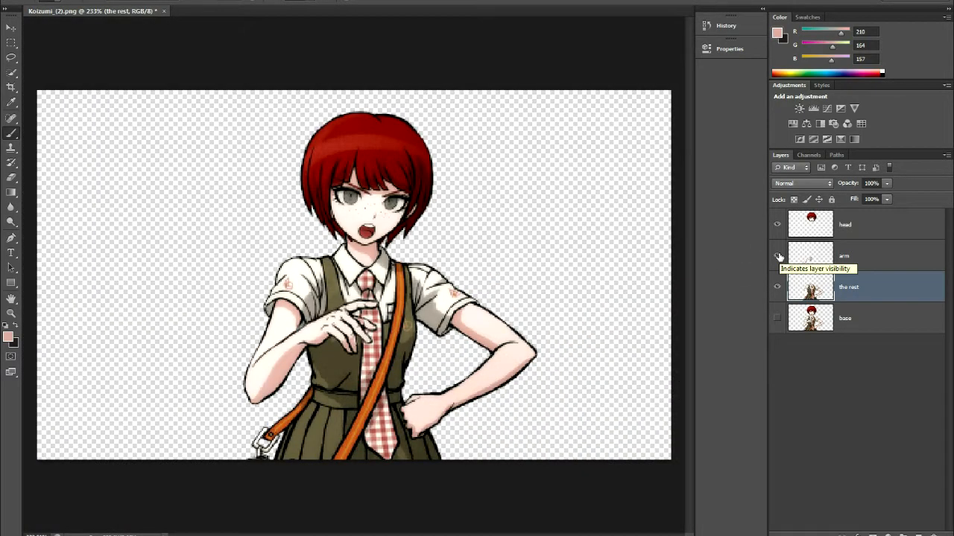
{"action": "left_click", "coordinate": [31, 1]}
{"action": "left_click", "coordinate": [60, 113]}
{"action": "left_click", "coordinate": [633, 74]}
Hide the arm and head layers and save the visible body as a PNG named "the rest 2".
{"action": "left_click", "coordinate": [777, 256]}
{"action": "left_click", "coordinate": [777, 225]}
{"action": "left_click", "coordinate": [32, 2]}
{"action": "left_click", "coordinate": [60, 112]}
{"action": "type", "text": "the rest 2"}
{"action": "left_click", "coordinate": [457, 293]}
{"action": "left_click", "coordinate": [451, 429]}
{"action": "left_click", "coordinate": [615, 278]}
{"action": "left_click", "coordinate": [513, 153]}
Show only the arm layer and save it as a PNG named "koi arm".
{"action": "left_click", "coordinate": [777, 287]}
{"action": "left_click", "coordinate": [778, 256]}
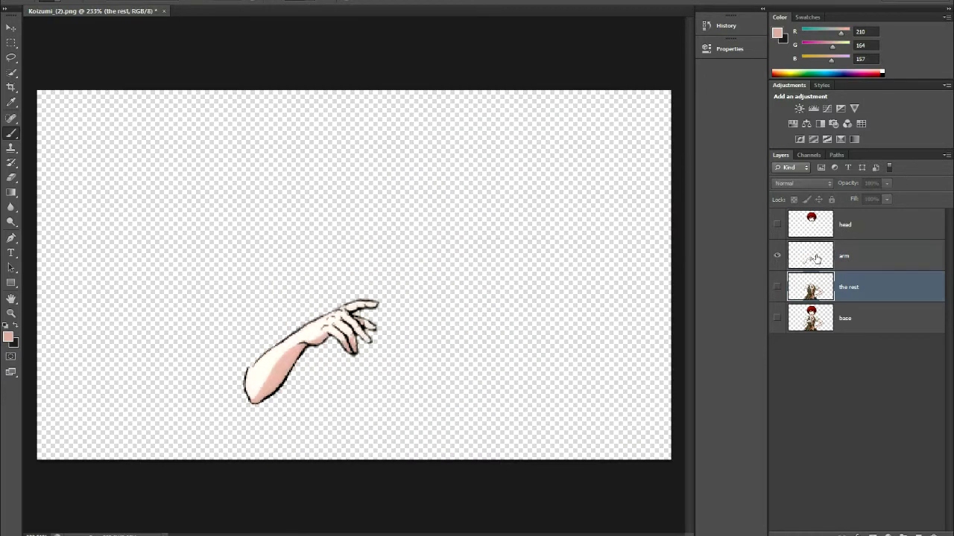
{"action": "left_click", "coordinate": [816, 258]}
{"action": "left_click", "coordinate": [63, 104]}
{"action": "type", "text": "koi arm"}
{"action": "left_click", "coordinate": [522, 292]}
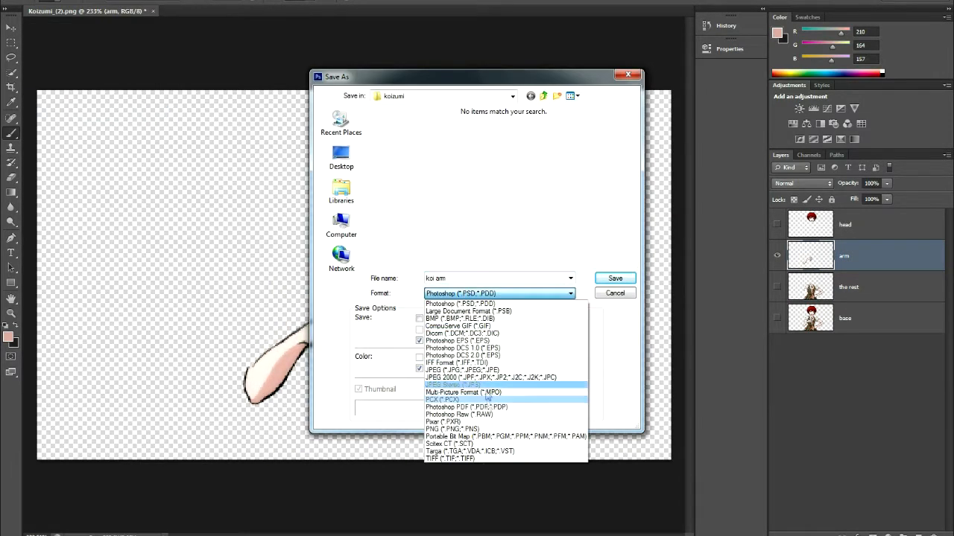
{"action": "left_click", "coordinate": [462, 430]}
{"action": "left_click", "coordinate": [613, 278]}
{"action": "left_click", "coordinate": [528, 158]}
Show only the head layer, select it, and try to save it as "koi head".
{"action": "left_click", "coordinate": [777, 256]}
{"action": "left_click", "coordinate": [776, 224]}
{"action": "left_click", "coordinate": [845, 224]}
{"action": "left_click", "coordinate": [34, 2]}
{"action": "left_click", "coordinate": [57, 113]}
{"action": "type", "text": "koi head"}
{"action": "key", "text": "Return"}
{"action": "left_click", "coordinate": [623, 127]}
Save the isolated head layer in PNG format.
{"action": "left_click", "coordinate": [35, 2]}
{"action": "left_click", "coordinate": [70, 116]}
{"action": "left_click", "coordinate": [521, 293]}
{"action": "left_click", "coordinate": [462, 431]}
{"action": "left_click", "coordinate": [614, 277]}
{"action": "left_click", "coordinate": [531, 155]}
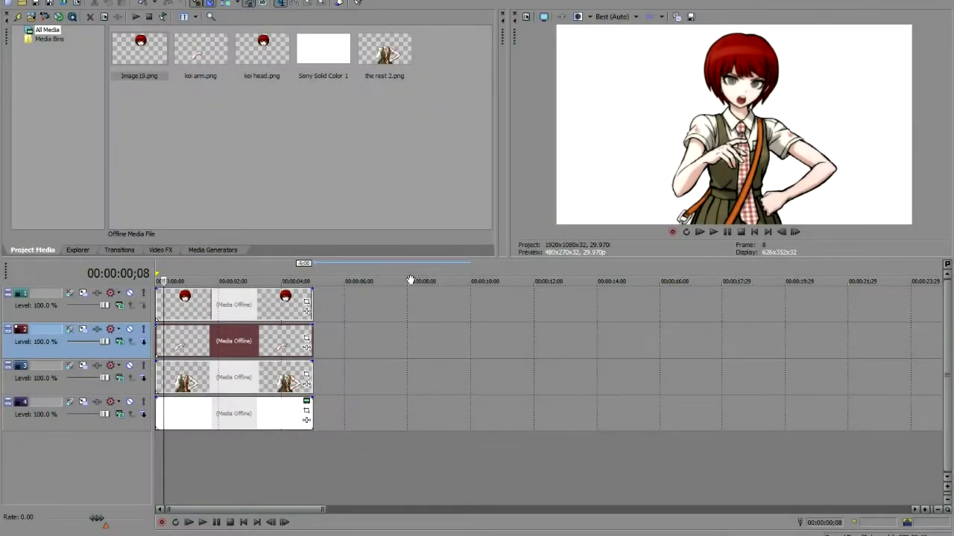
Switch to Sony Vegas and rotate the head event's pan/crop frame to -5.8 degrees near the end of the clip.
{"action": "left_click", "coordinate": [372, 315]}
{"action": "left_click", "coordinate": [280, 309]}
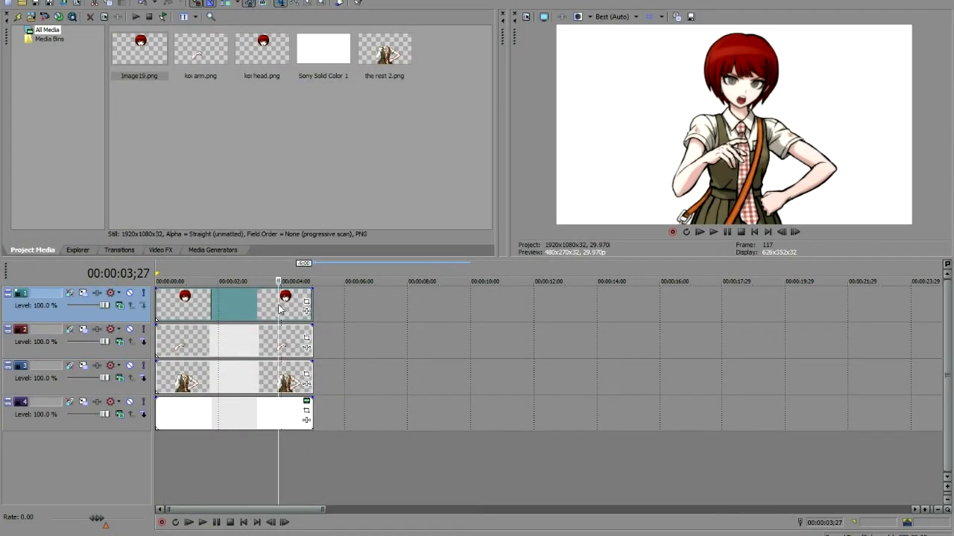
{"action": "left_click", "coordinate": [159, 302]}
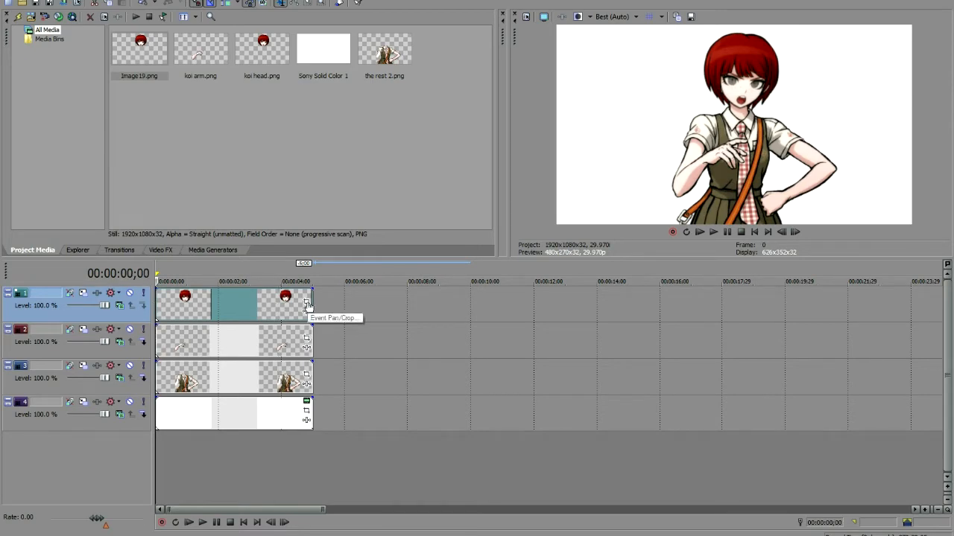
{"action": "left_click", "coordinate": [216, 250]}
{"action": "left_click", "coordinate": [306, 302]}
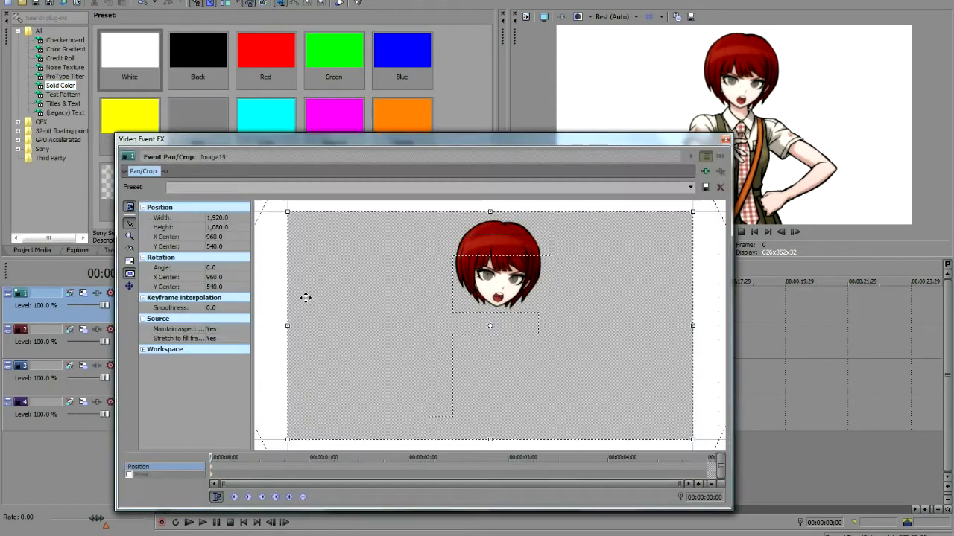
{"action": "right_click", "coordinate": [206, 469]}
{"action": "left_click_drag", "start_coordinate": [707, 423], "coordinate": [705, 395]}
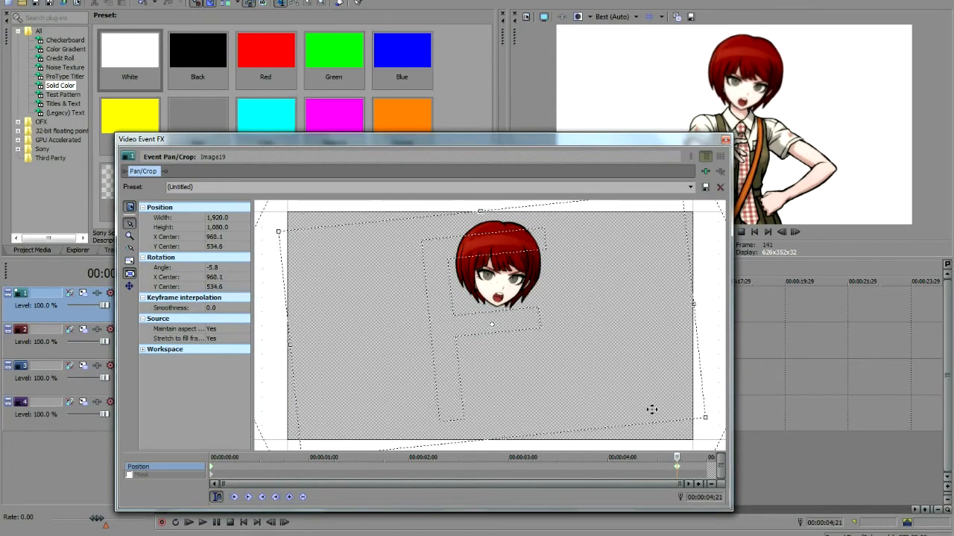
Move the head's rotated keyframe to the end of the event, set it to Linear, and close the pan/crop settings.
{"action": "left_click_drag", "start_coordinate": [675, 468], "coordinate": [703, 467]}
{"action": "right_click", "coordinate": [705, 468]}
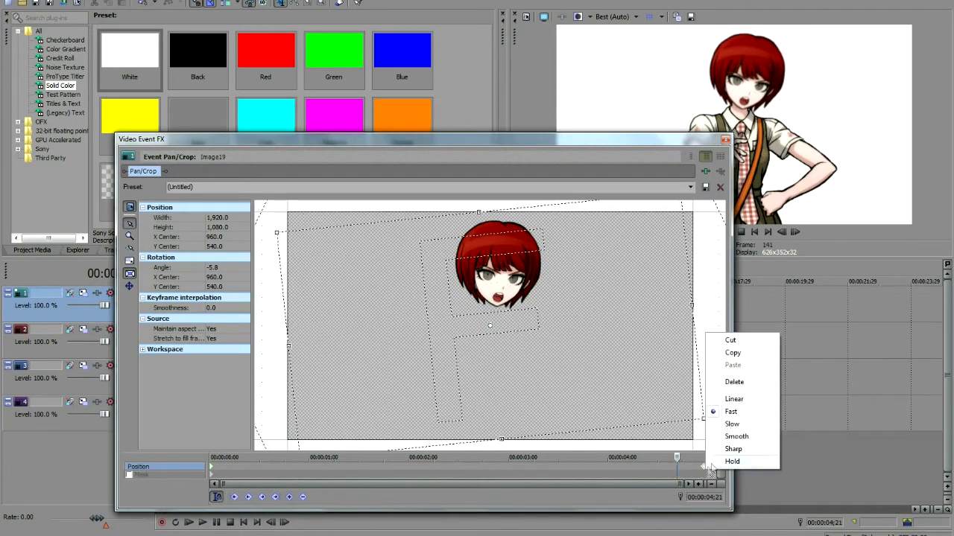
{"action": "left_click", "coordinate": [746, 400]}
{"action": "left_click", "coordinate": [702, 469]}
{"action": "left_click", "coordinate": [724, 139]}
Rotate the arm event's pan/crop frame to 7.2 degrees and shift its centre to 250.5, 147.7.
{"action": "left_click", "coordinate": [308, 339]}
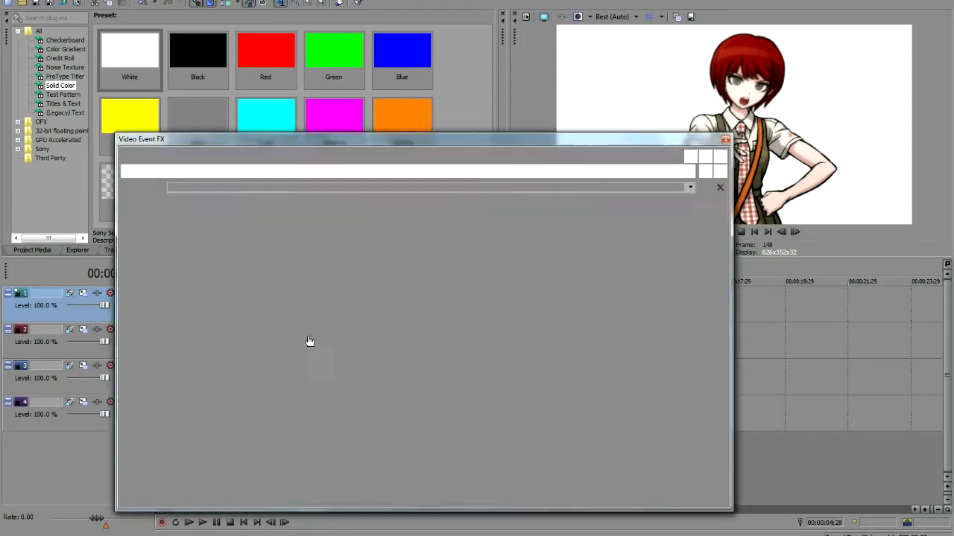
{"action": "left_click_drag", "start_coordinate": [571, 145], "coordinate": [568, 241]}
{"action": "left_click_drag", "start_coordinate": [561, 305], "coordinate": [526, 300]}
{"action": "left_click_drag", "start_coordinate": [513, 371], "coordinate": [500, 362]}
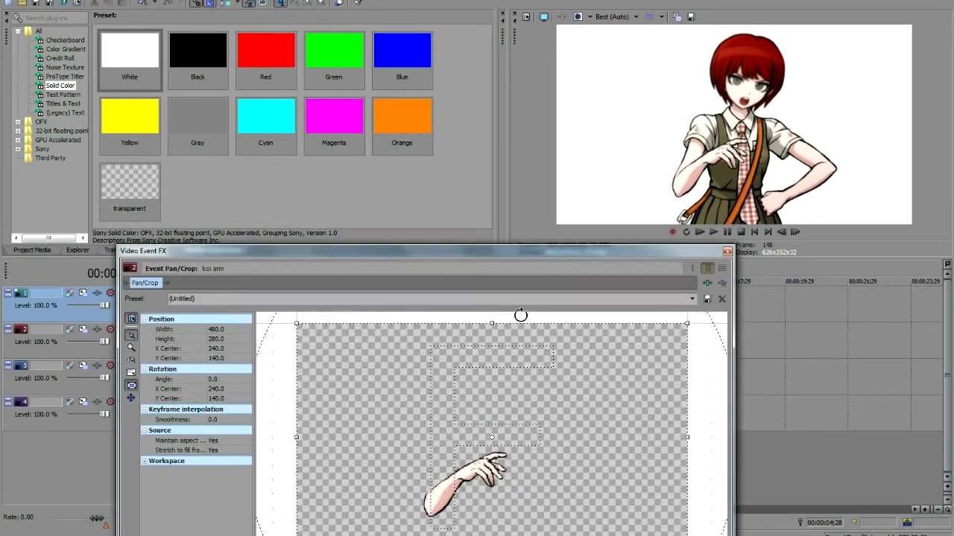
{"action": "left_click_drag", "start_coordinate": [521, 315], "coordinate": [535, 319]}
{"action": "left_click_drag", "start_coordinate": [490, 367], "coordinate": [498, 372]}
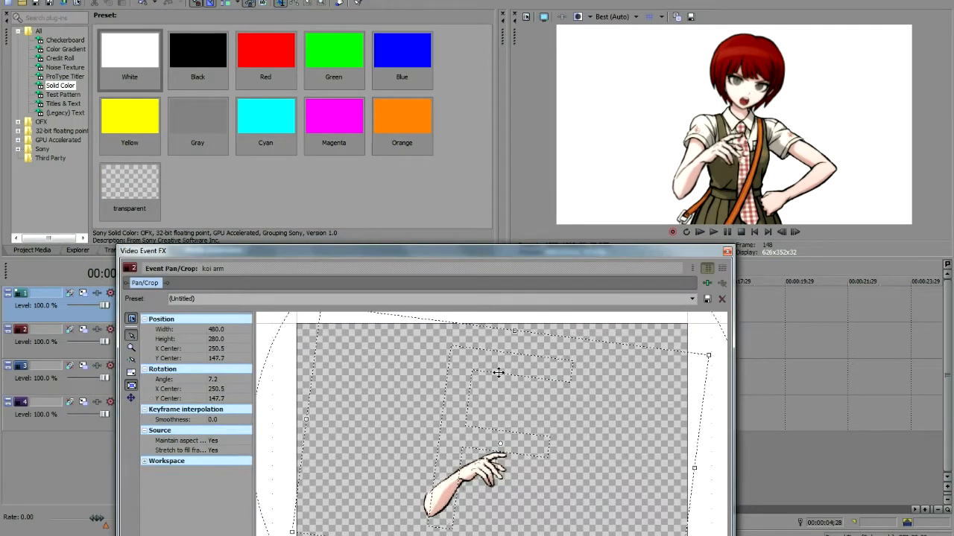
Change the interpolation of the arm's starting keyframe, close the pan/crop settings, and play the animation from the start.
{"action": "left_click_drag", "start_coordinate": [573, 251], "coordinate": [564, 145]}
{"action": "right_click", "coordinate": [204, 473]}
{"action": "left_click", "coordinate": [272, 431]}
{"action": "right_click", "coordinate": [698, 471]}
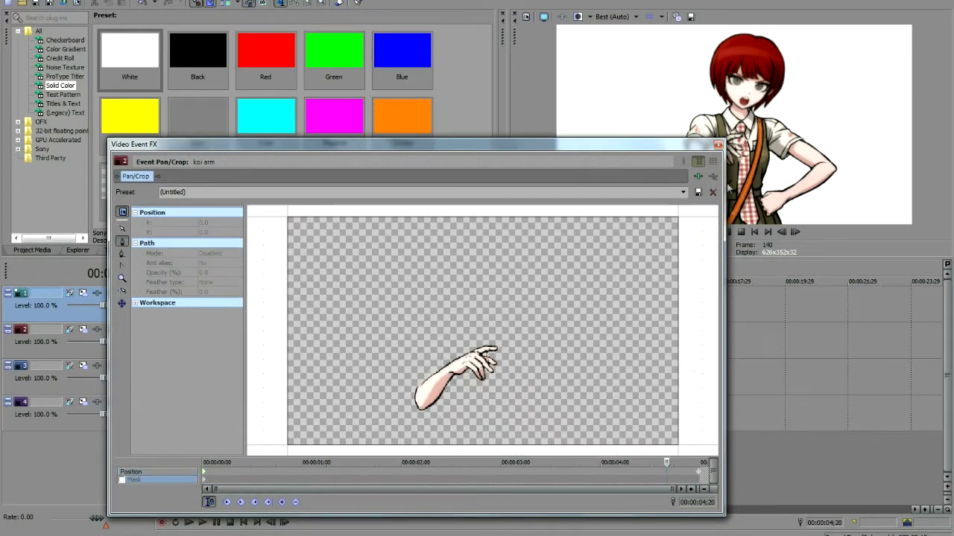
{"action": "left_click", "coordinate": [717, 144]}
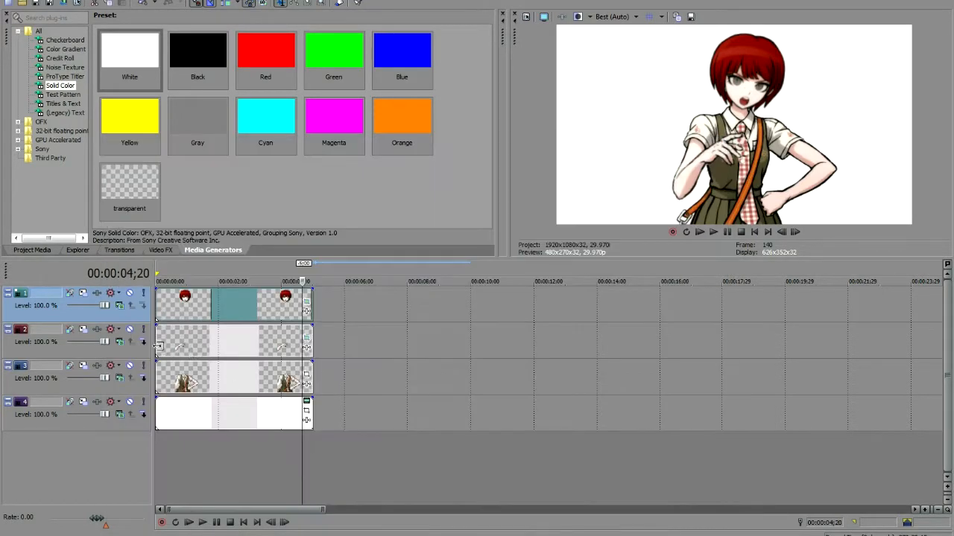
{"action": "left_click", "coordinate": [168, 345]}
{"action": "key", "text": "space"}
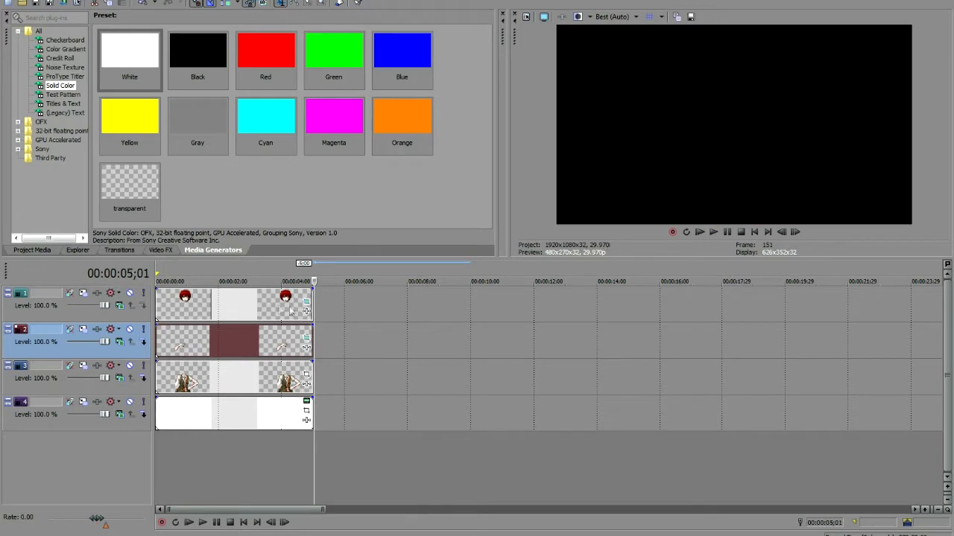
Shorten the events on all four tracks to end at 00:00:02:18 and play the animation from the start.
{"action": "left_click", "coordinate": [238, 305]}
{"action": "left_click", "coordinate": [306, 304]}
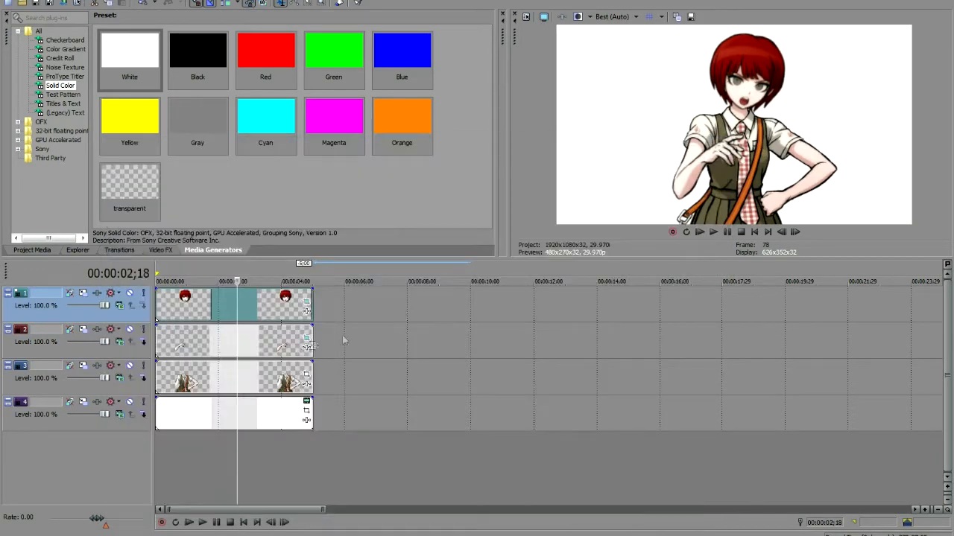
{"action": "left_click", "coordinate": [306, 347]}
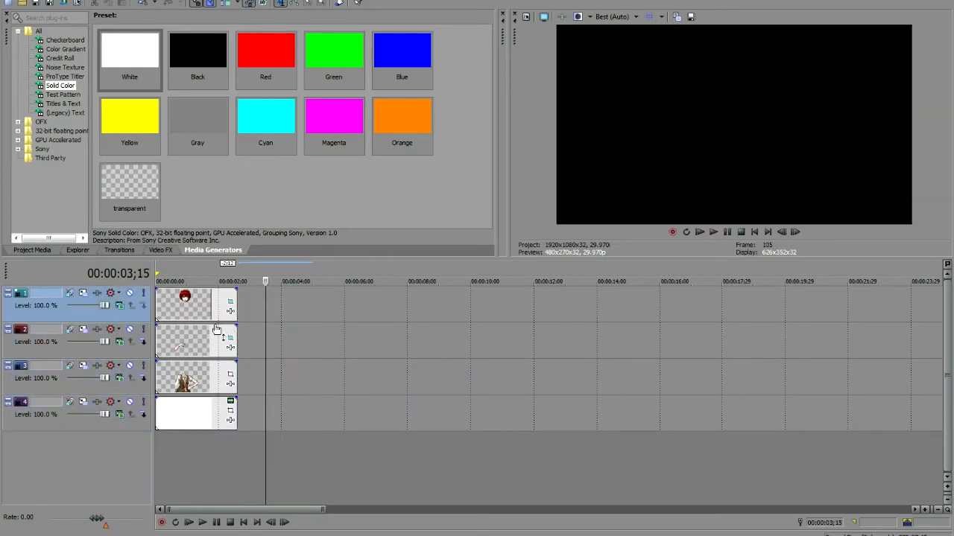
{"action": "left_click", "coordinate": [156, 313]}
{"action": "key", "text": "space"}
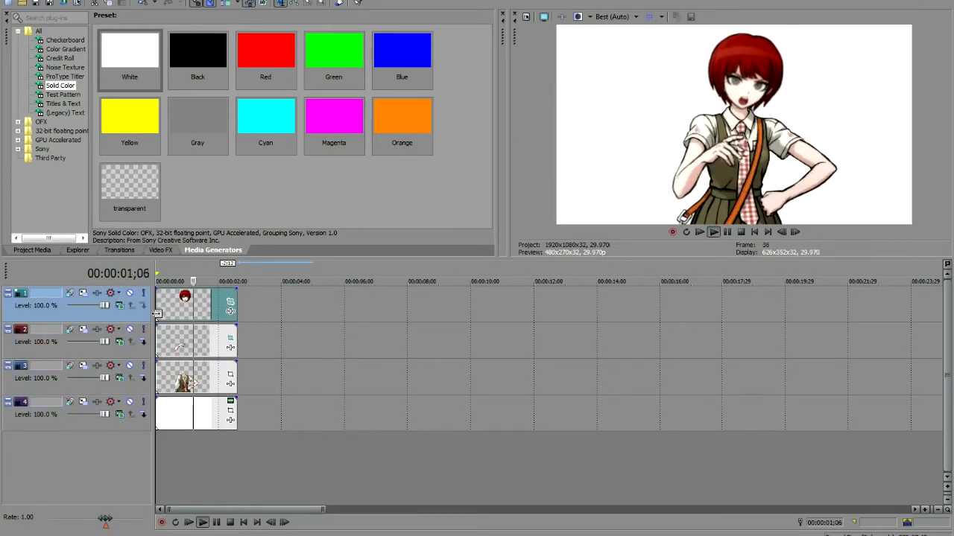
Play the four-track character animation from the start several times and stop the playback.
{"action": "key", "text": "Return"}
{"action": "key", "text": "space"}
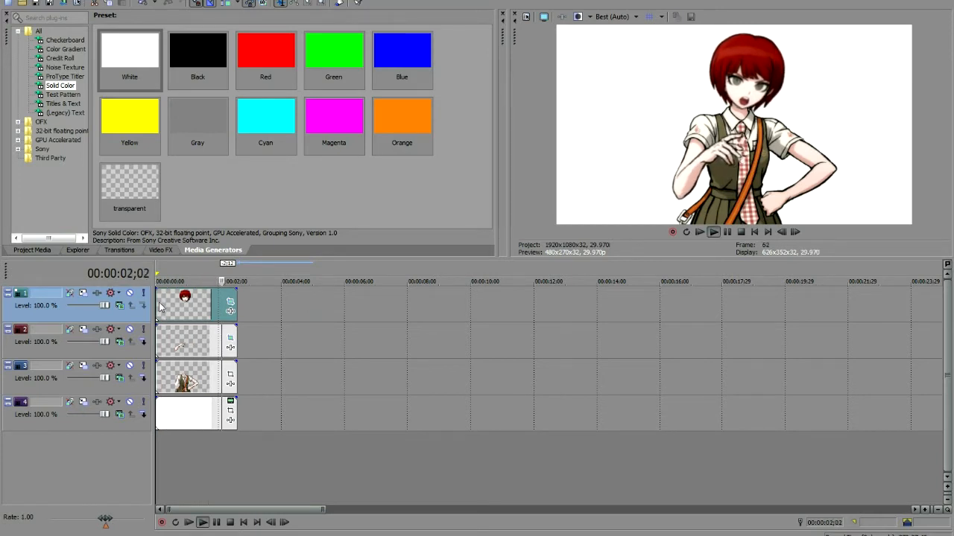
{"action": "key", "text": "space"}
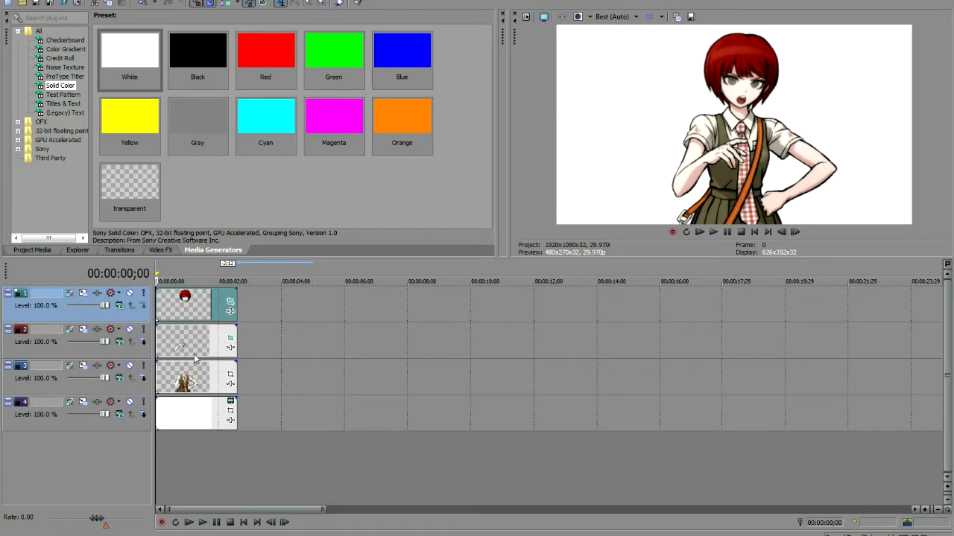
{"action": "key", "text": "space"}
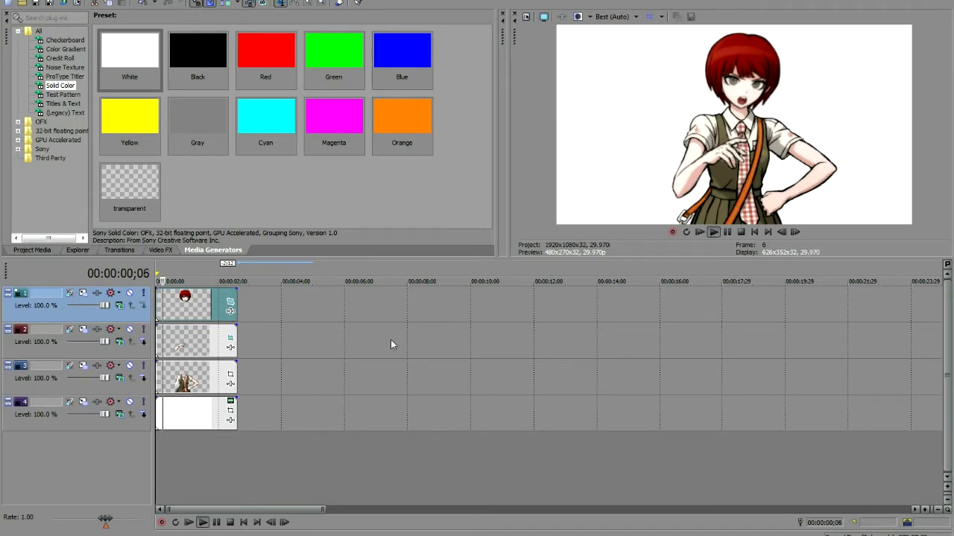
{"action": "left_click", "coordinate": [159, 344]}
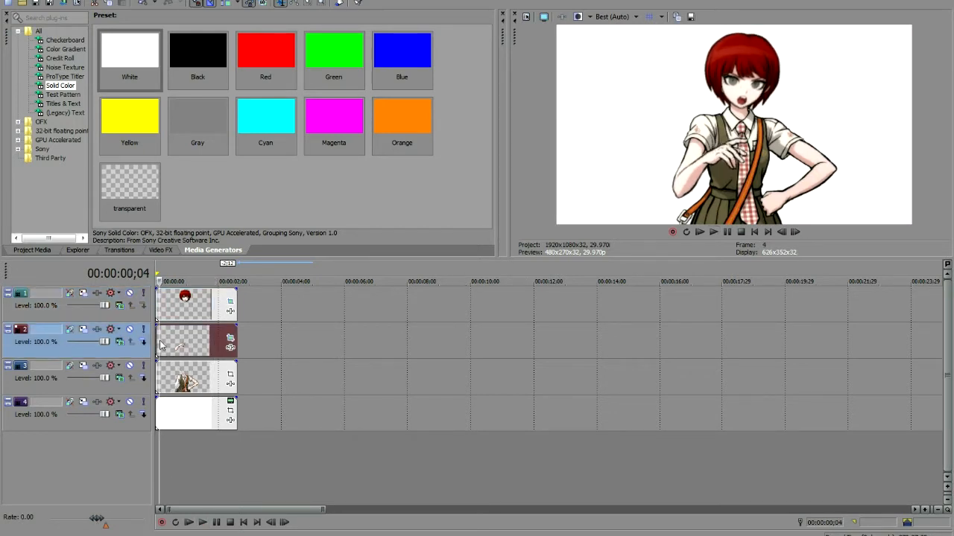
Make the body and arm tracks compositing children of the head track and open the head track's parent motion settings.
{"action": "left_click", "coordinate": [144, 379]}
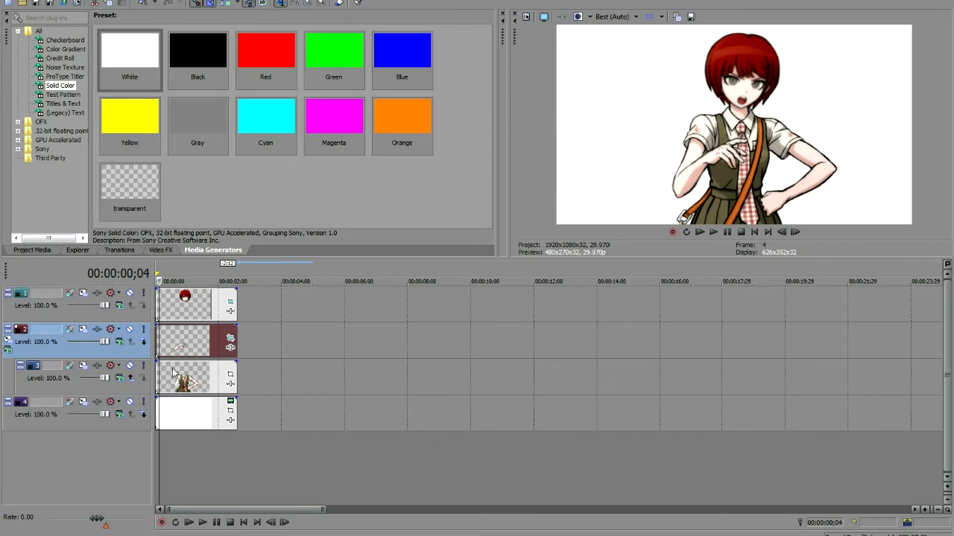
{"action": "left_click", "coordinate": [144, 342]}
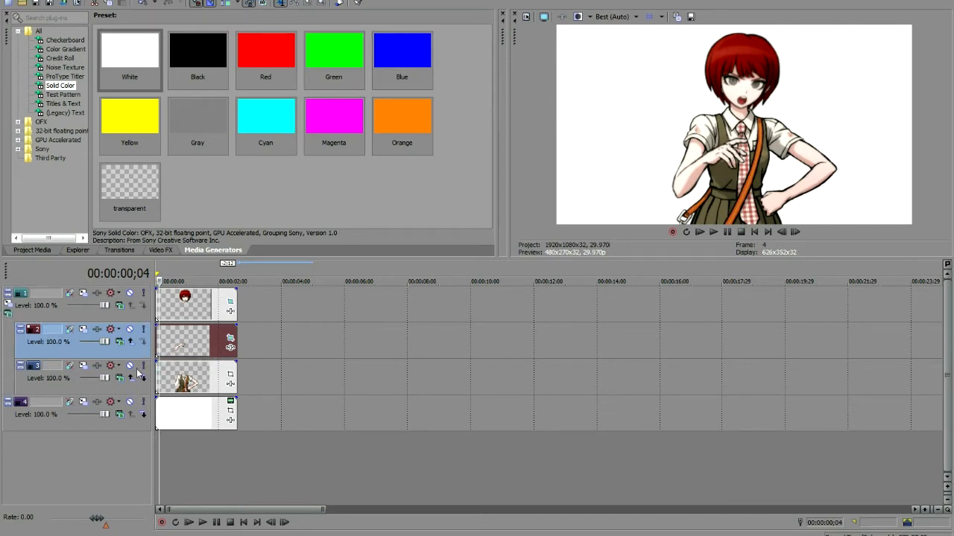
{"action": "left_click", "coordinate": [10, 304]}
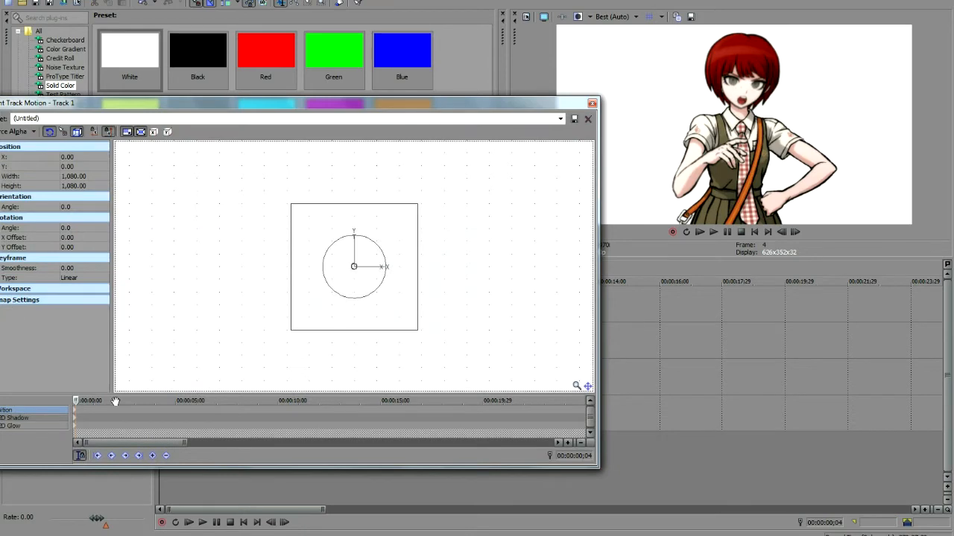
{"action": "left_click_drag", "start_coordinate": [274, 106], "coordinate": [351, 138]}
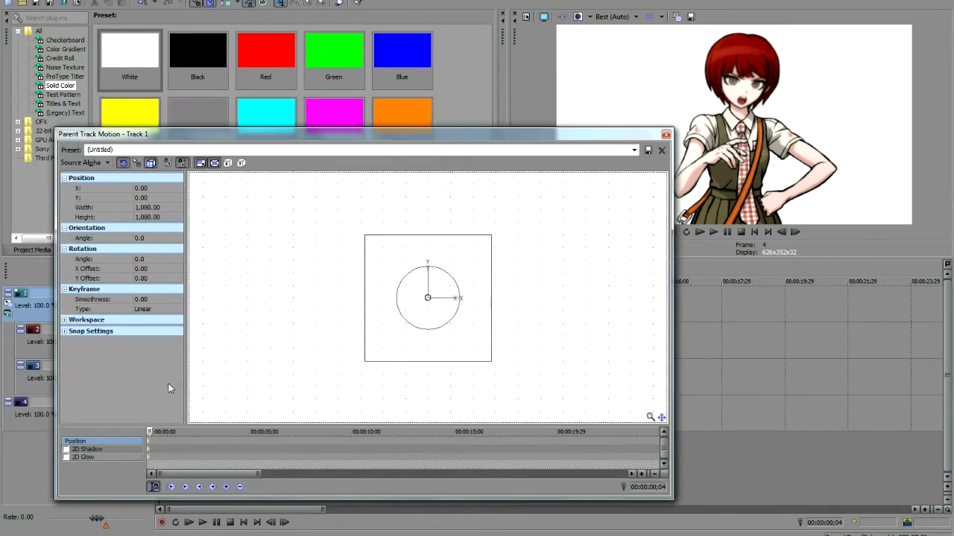
Move the parent motion's position keyframe away from the start, try shifting the frame to Y 4.84, and undo that shift.
{"action": "key", "text": "Delete"}
{"action": "left_click_drag", "start_coordinate": [150, 431], "coordinate": [169, 449]}
{"action": "left_click", "coordinate": [149, 445]}
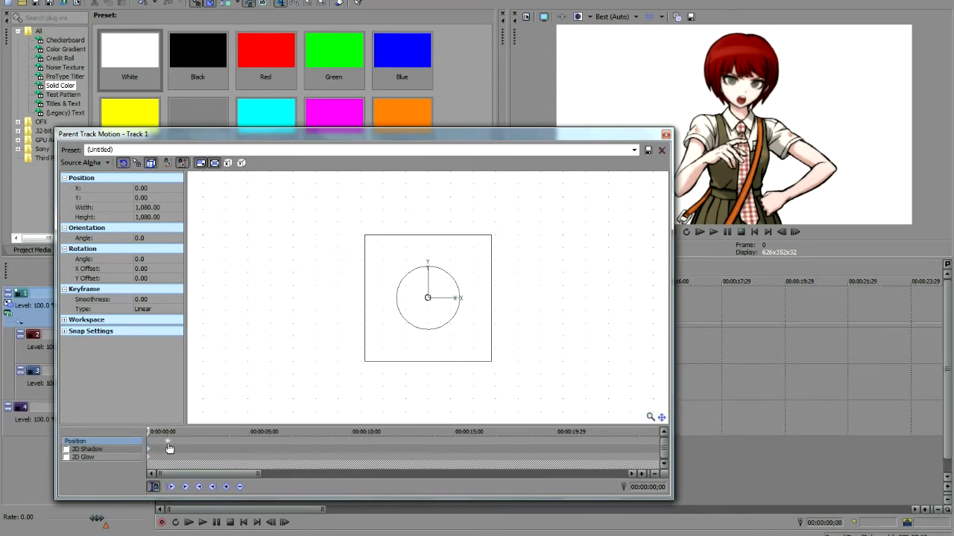
{"action": "left_click", "coordinate": [181, 163]}
{"action": "left_click", "coordinate": [170, 163]}
{"action": "left_click_drag", "start_coordinate": [398, 273], "coordinate": [397, 272]}
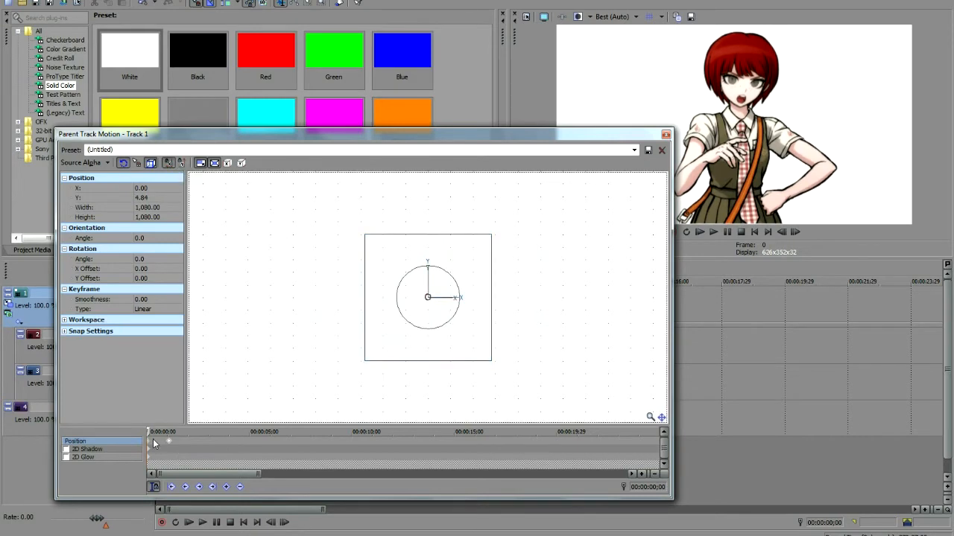
{"action": "key", "text": "ctrl+z"}
Keyframe the parent motion so the character slides in from off-screen, adjust a keyframe's interpolation, and close the track motion settings.
{"action": "left_click_drag", "start_coordinate": [383, 299], "coordinate": [221, 329]}
{"action": "left_click_drag", "start_coordinate": [229, 441], "coordinate": [186, 442]}
{"action": "left_click_drag", "start_coordinate": [411, 324], "coordinate": [417, 347]}
{"action": "left_click", "coordinate": [149, 441]}
{"action": "right_click", "coordinate": [186, 442]}
{"action": "left_click", "coordinate": [204, 387]}
{"action": "left_click", "coordinate": [665, 134]}
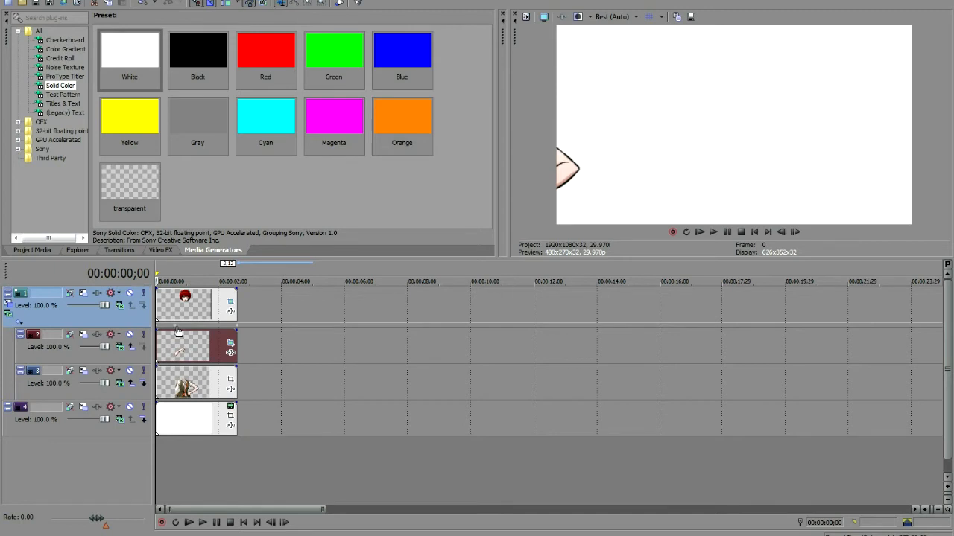
Play the parent-track slide-in animation from the start several times.
{"action": "key", "text": "space"}
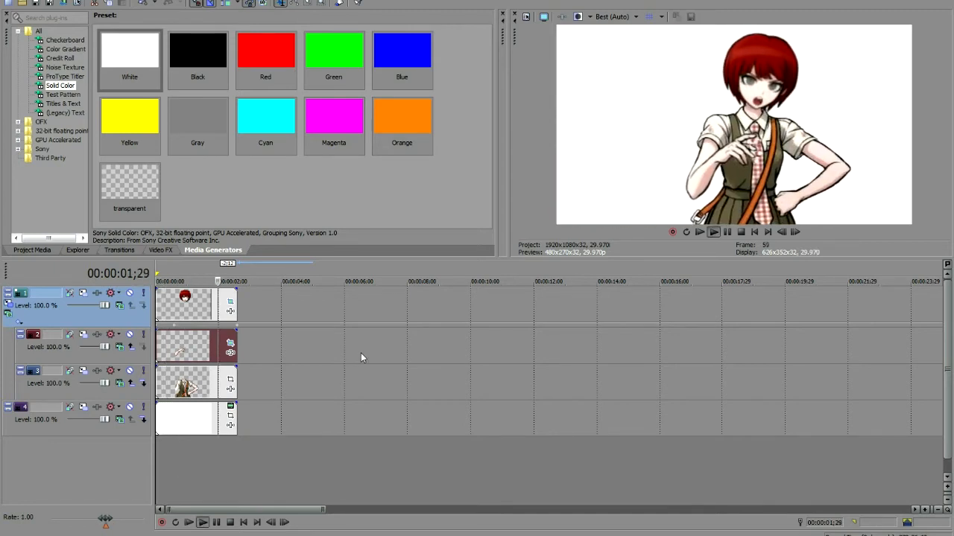
{"action": "left_click", "coordinate": [156, 309]}
{"action": "key", "text": "space"}
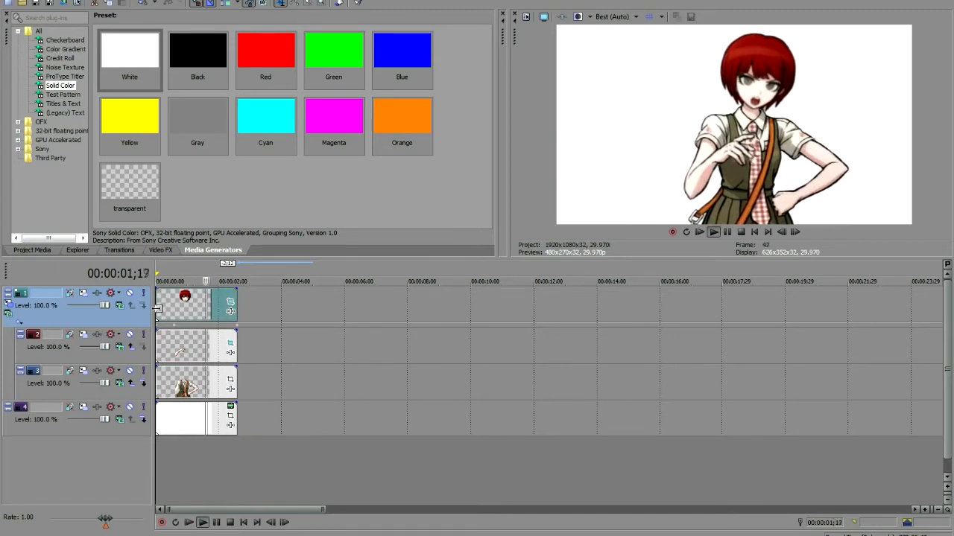
{"action": "key", "text": "space"}
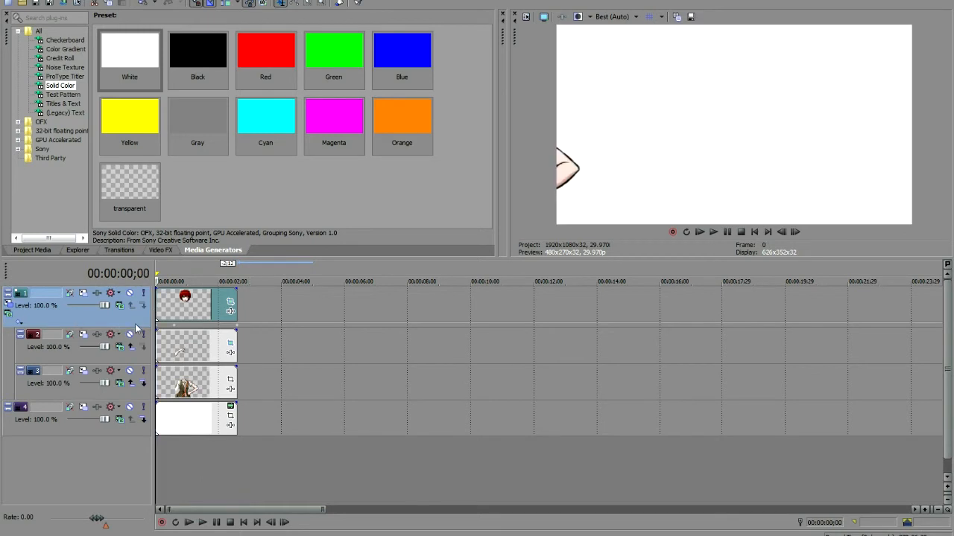
{"action": "key", "text": "space"}
{"action": "key", "text": "Return"}
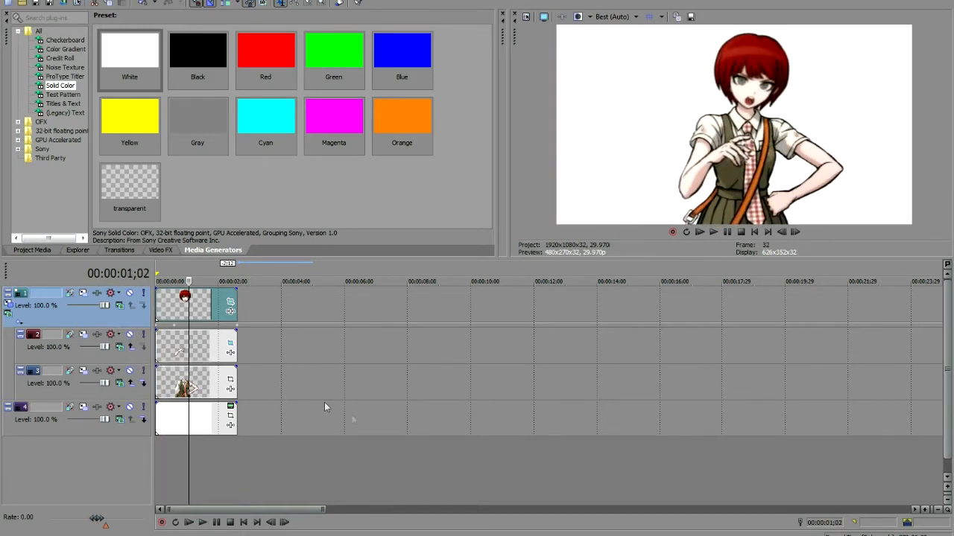
Release the arm and body tracks from the head track's compositing group.
{"action": "left_click", "coordinate": [131, 347]}
{"action": "left_click", "coordinate": [131, 380]}
{"action": "left_click", "coordinate": [173, 412]}
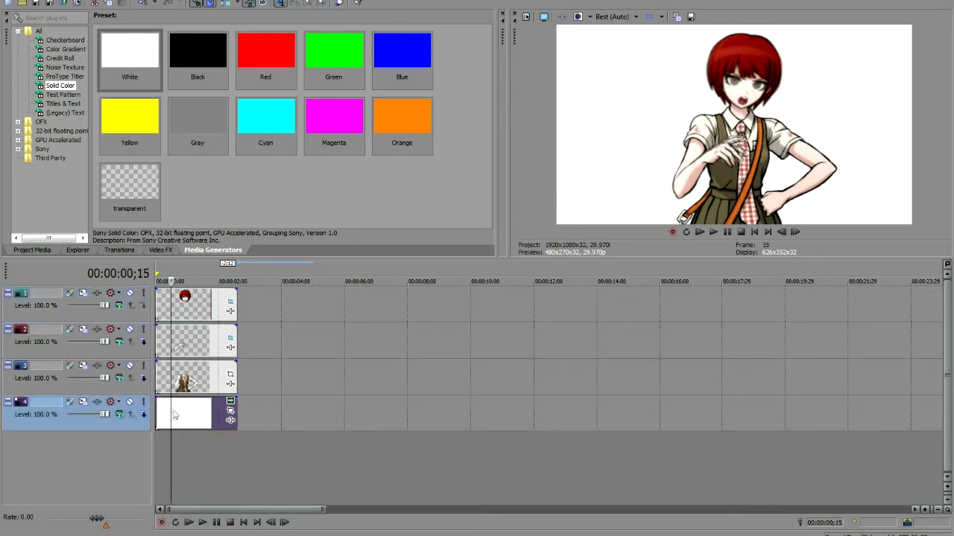
{"action": "left_click", "coordinate": [231, 403]}
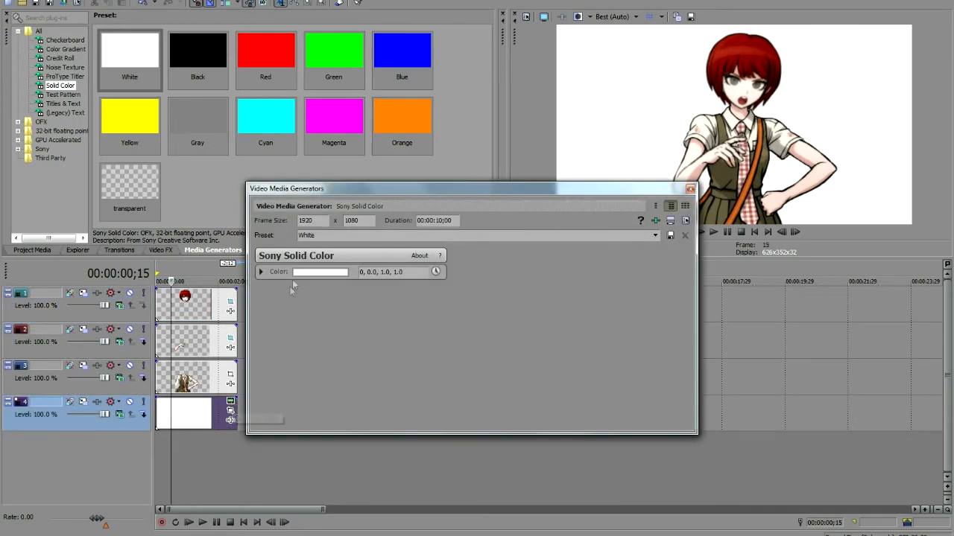
{"action": "left_click", "coordinate": [320, 272]}
{"action": "left_click_drag", "start_coordinate": [367, 341], "coordinate": [371, 339]}
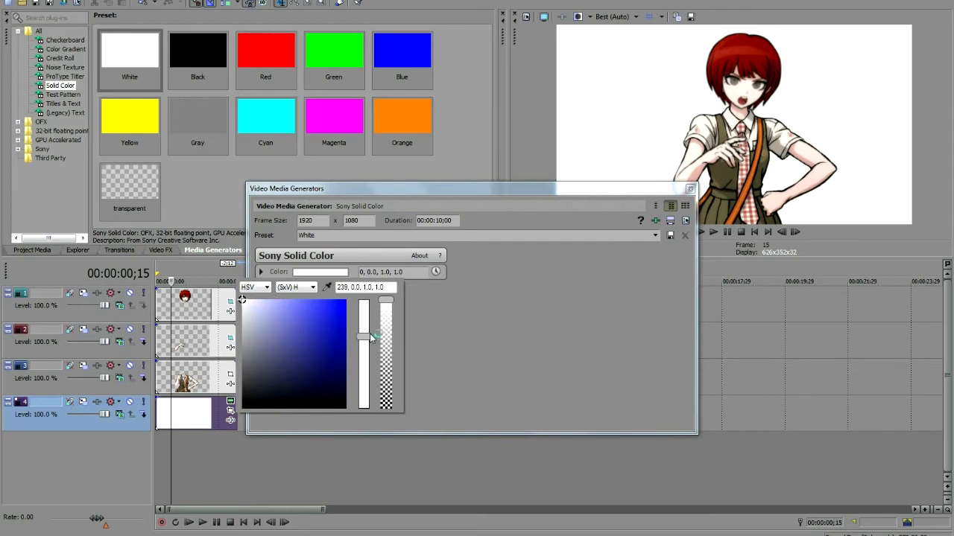
{"action": "left_click", "coordinate": [690, 190]}
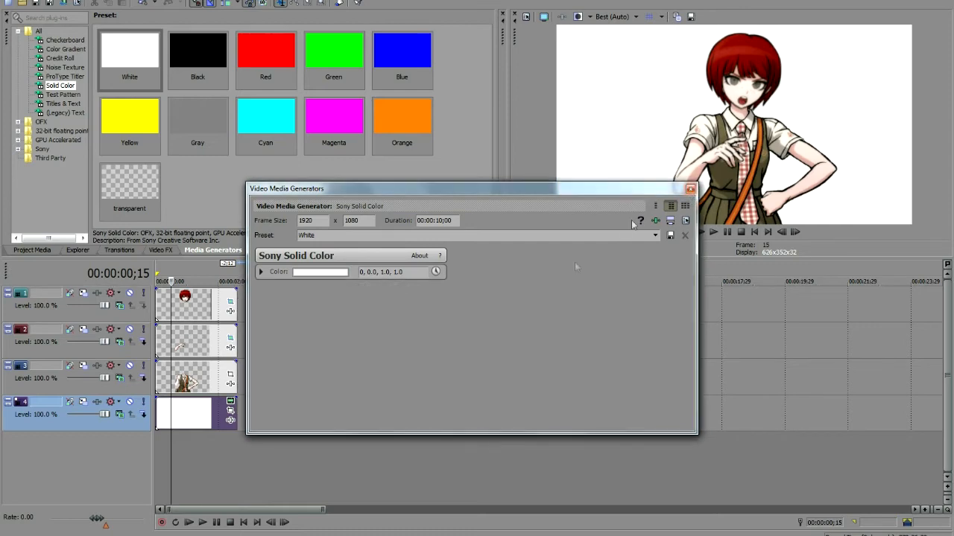
{"action": "left_click", "coordinate": [690, 189]}
{"action": "left_click", "coordinate": [690, 189]}
Replace the white background event with the Green solid color and trim it to end with the other tracks at 00:00:02;18.
{"action": "key", "text": "Delete"}
{"action": "left_click_drag", "start_coordinate": [333, 56], "coordinate": [179, 414]}
{"action": "left_click", "coordinate": [689, 189]}
{"action": "left_click", "coordinate": [237, 407]}
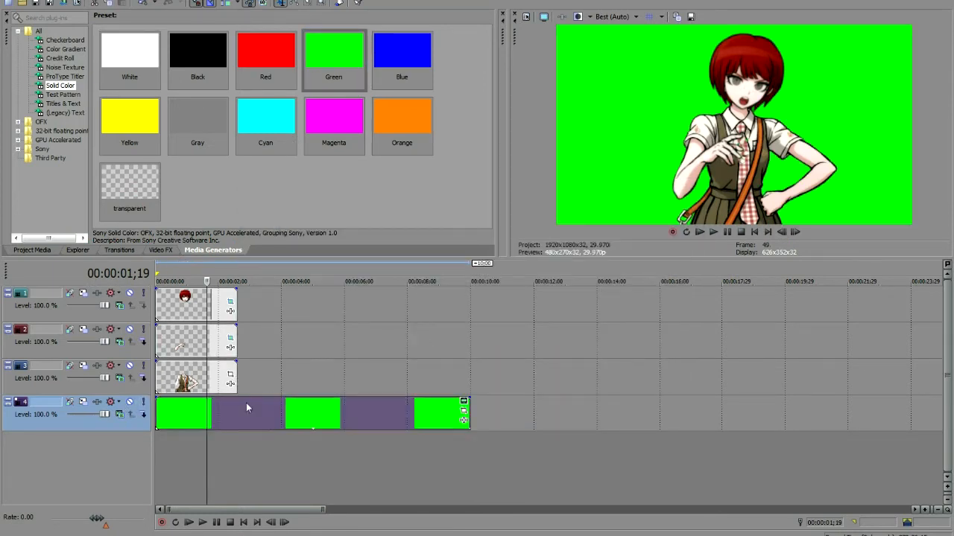
{"action": "key", "text": "s"}
{"action": "key", "text": "Delete"}
{"action": "left_click", "coordinate": [209, 410]}
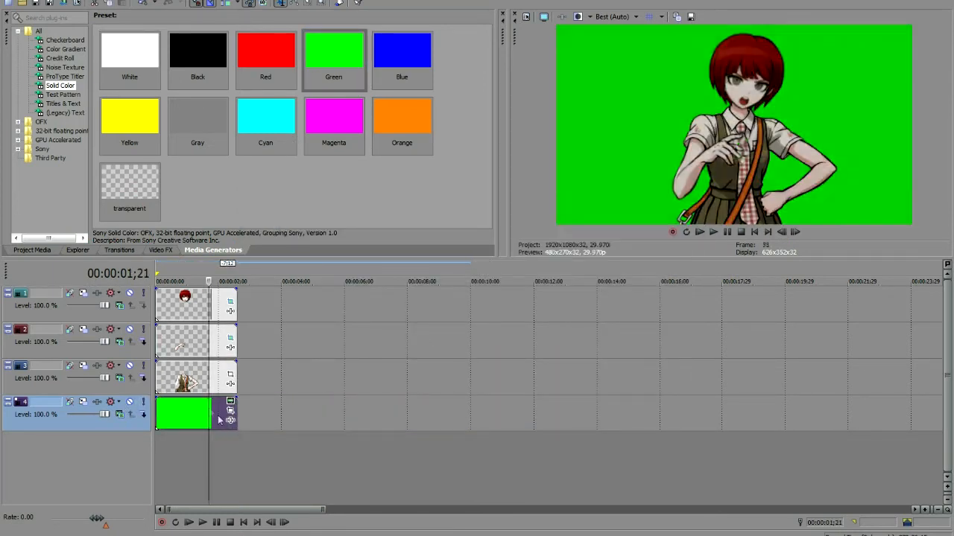
Select the range from 00:00:00;00 to 00:00:02;18 and render it as "doot doot whoooooooo.mp4" using the Internet HD 720p template.
{"action": "left_click_drag", "start_coordinate": [238, 445], "coordinate": [155, 447]}
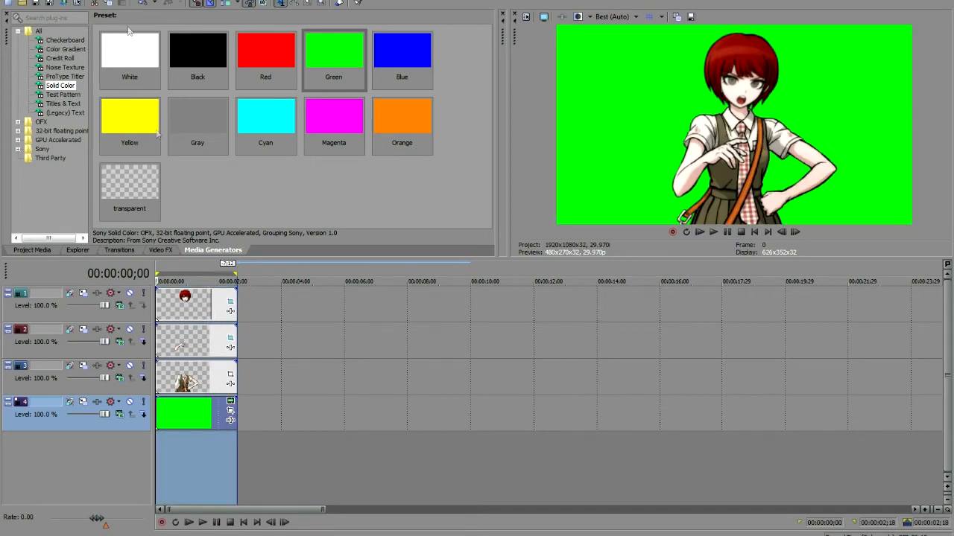
{"action": "left_click", "coordinate": [64, 3]}
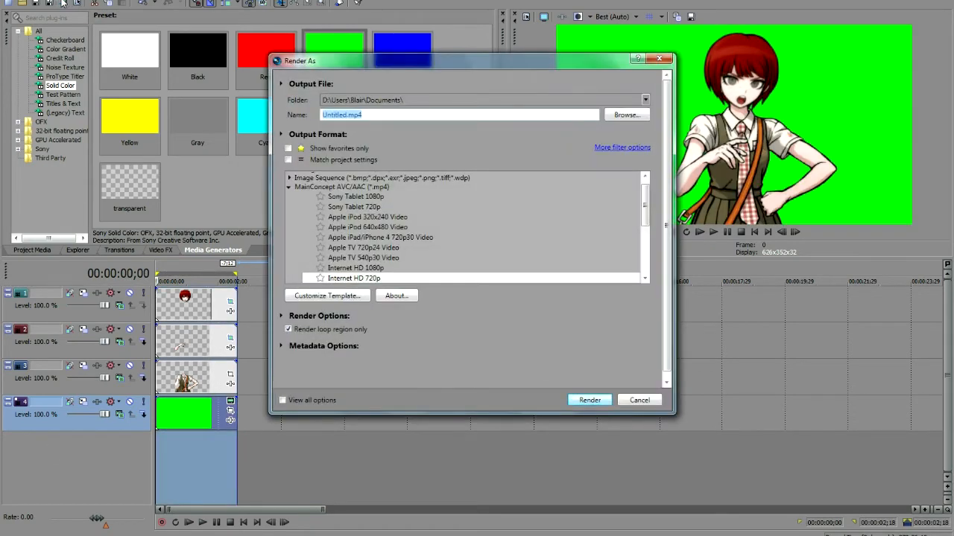
{"action": "type", "text": "doot doot whoooooooo"}
{"action": "key", "text": "Return"}
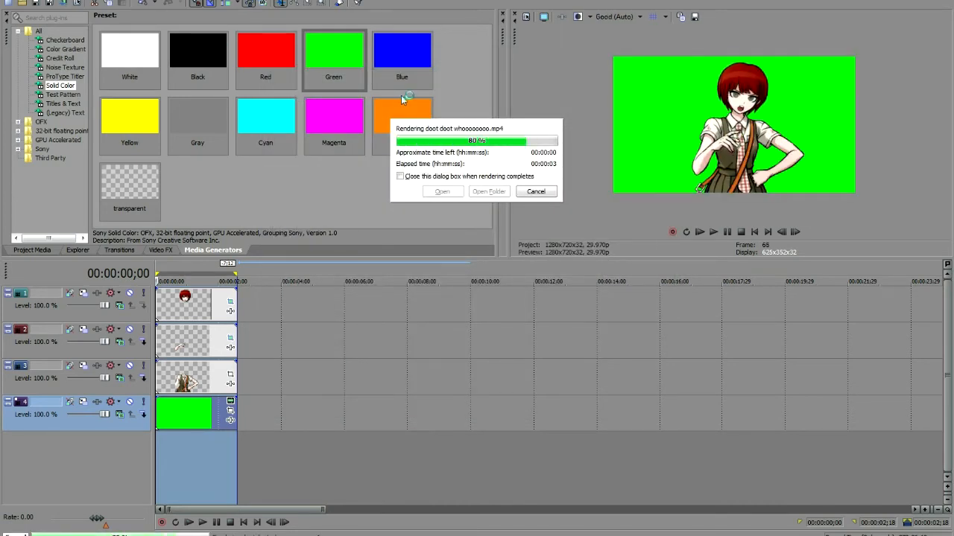
Open the render's folder, add the rendered MP4 to the background track after the green event, and delete its audio track.
{"action": "left_click", "coordinate": [486, 191]}
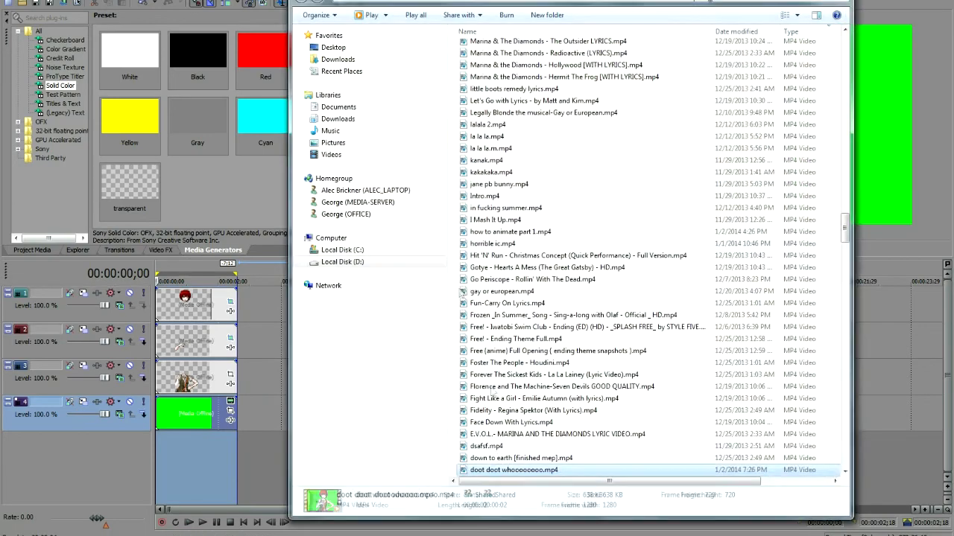
{"action": "left_click_drag", "start_coordinate": [489, 471], "coordinate": [265, 406]}
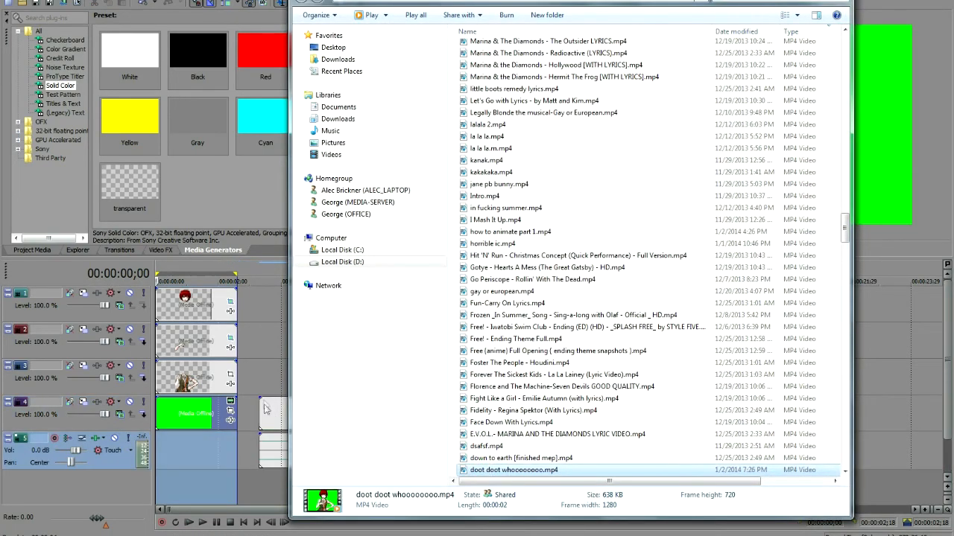
{"action": "right_click", "coordinate": [248, 447]}
{"action": "left_click", "coordinate": [313, 365]}
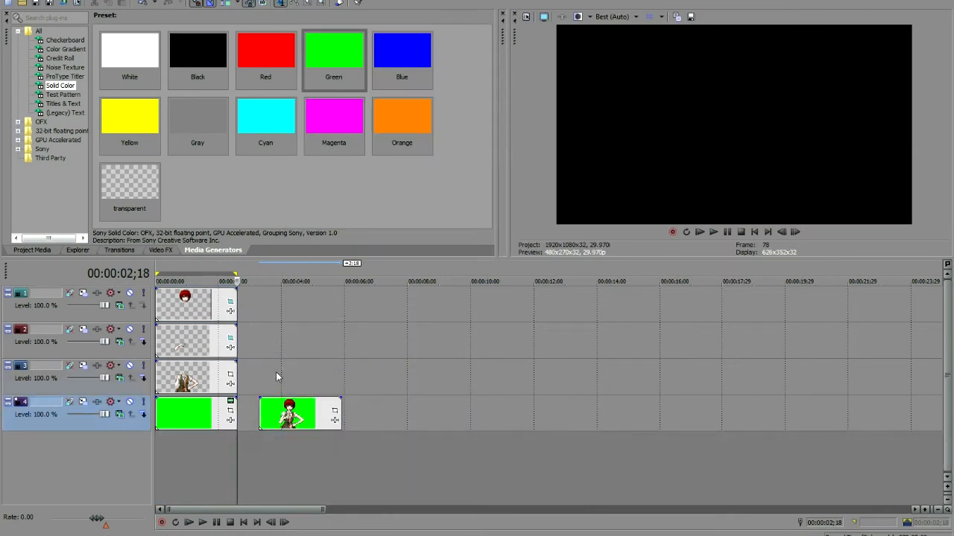
Delete the body, arm and head tracks, keeping only the track with the green background and the rendered clip.
{"action": "right_click", "coordinate": [276, 372]}
{"action": "left_click", "coordinate": [295, 417]}
{"action": "right_click", "coordinate": [266, 372]}
{"action": "right_click", "coordinate": [252, 334]}
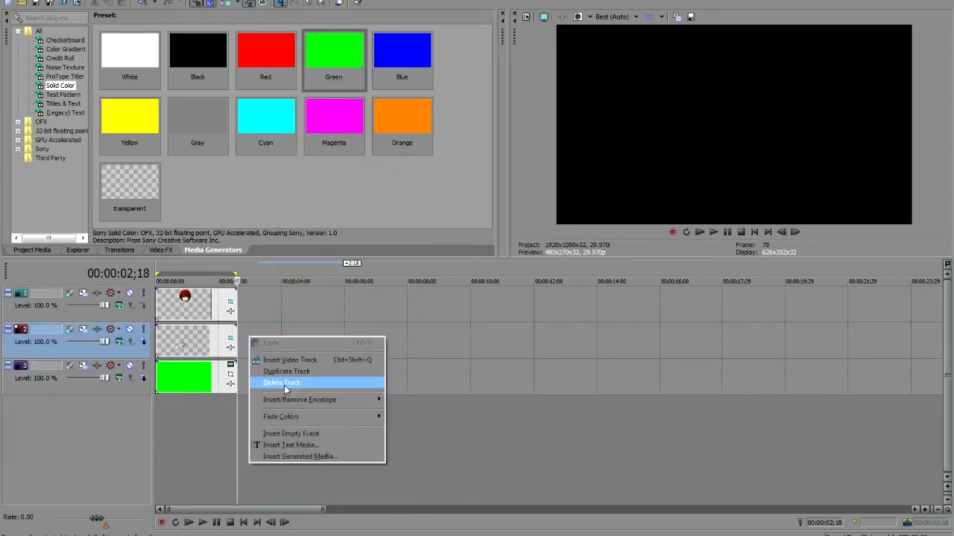
{"action": "left_click", "coordinate": [284, 385]}
{"action": "right_click", "coordinate": [279, 300]}
{"action": "left_click", "coordinate": [307, 347]}
Delete the green background event, move the rendered clip to the start of the timeline, and play it.
{"action": "left_click", "coordinate": [200, 308]}
{"action": "key", "text": "Delete"}
{"action": "left_click_drag", "start_coordinate": [289, 309], "coordinate": [152, 306]}
{"action": "key", "text": "space"}
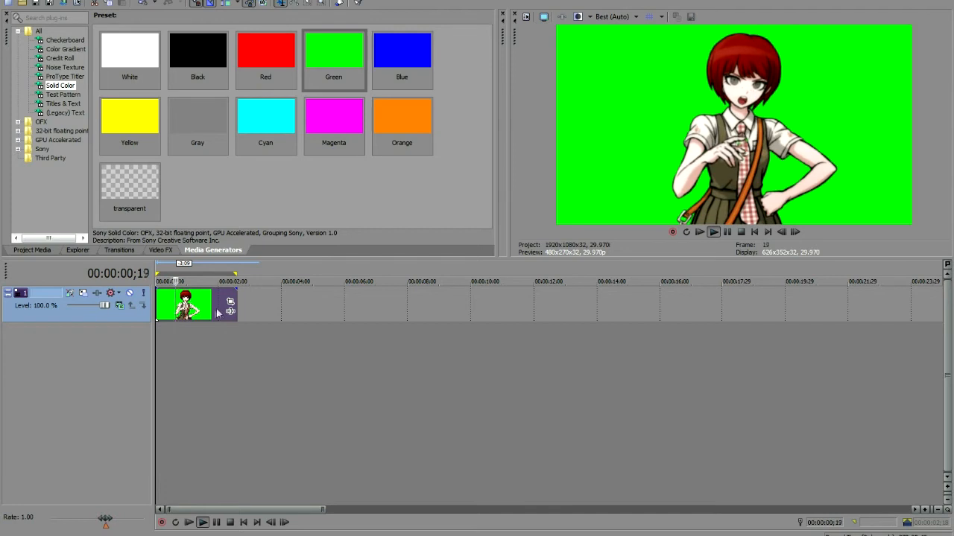
{"action": "key", "text": "space"}
Find the Chroma Keyer effect, apply its Pure Green Screen preset to the rendered clip, and play the keyed clip from the start.
{"action": "left_click", "coordinate": [153, 253]}
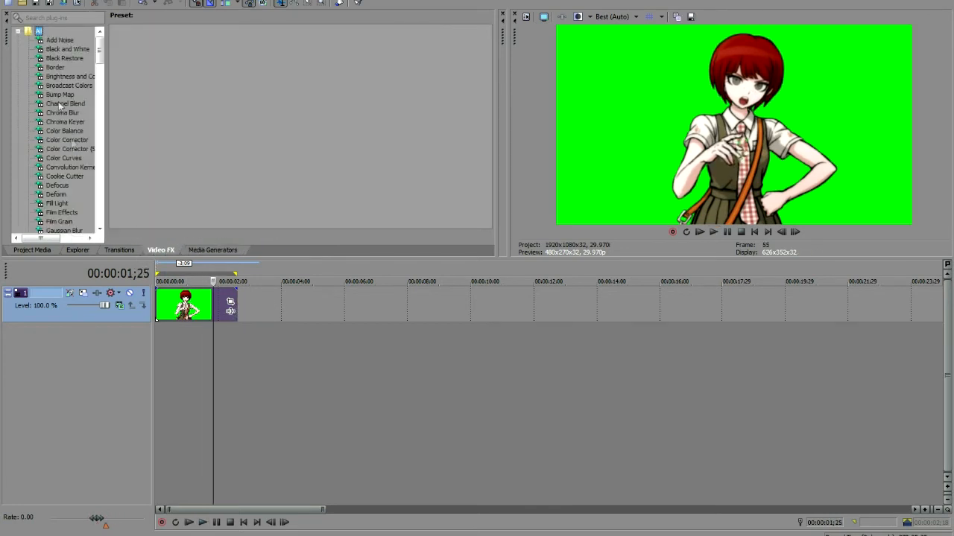
{"action": "left_click", "coordinate": [79, 16]}
{"action": "type", "text": "chroma"}
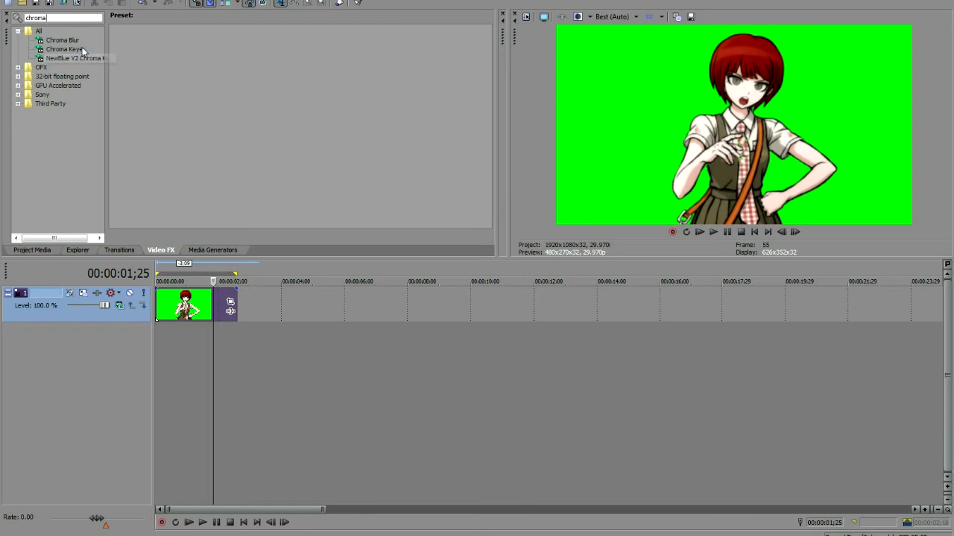
{"action": "left_click", "coordinate": [83, 49]}
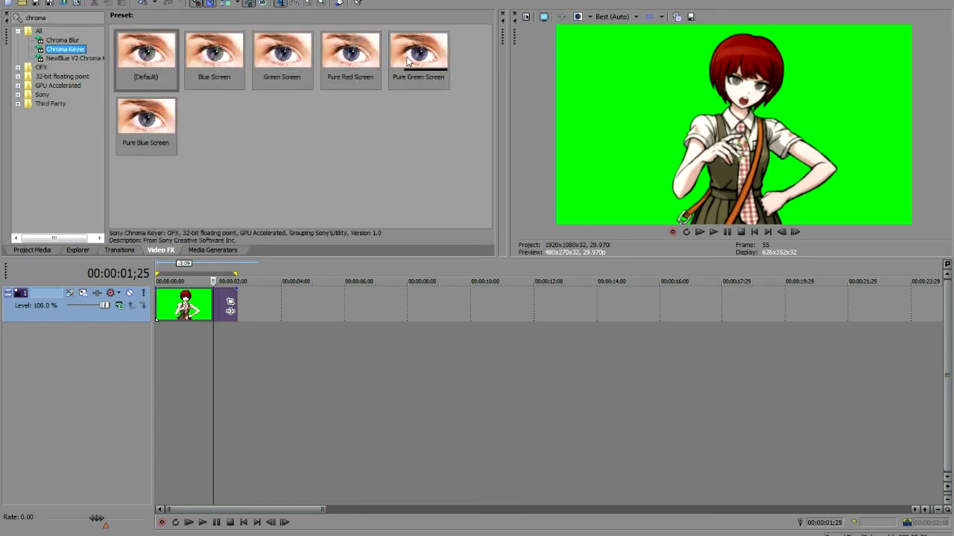
{"action": "left_click_drag", "start_coordinate": [409, 61], "coordinate": [298, 206]}
{"action": "left_click_drag", "start_coordinate": [229, 310], "coordinate": [226, 311]}
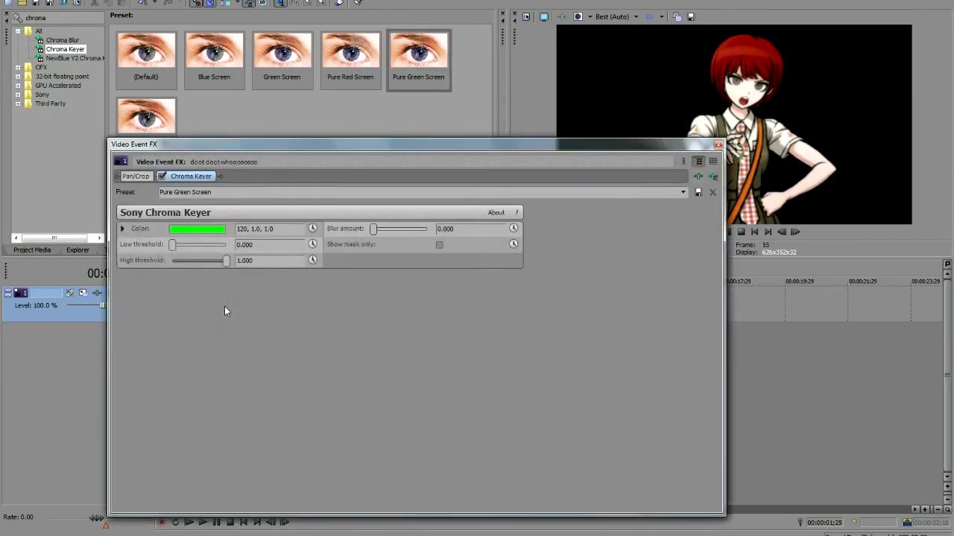
{"action": "left_click", "coordinate": [718, 145]}
{"action": "left_click", "coordinate": [157, 299]}
{"action": "key", "text": "space"}
{"action": "key", "text": "space"}
Keyframe the clip's pan/crop X centre at 1,670.3 at the start and 607.7 at 00:00:02;18, and close the settings.
{"action": "left_click", "coordinate": [230, 301]}
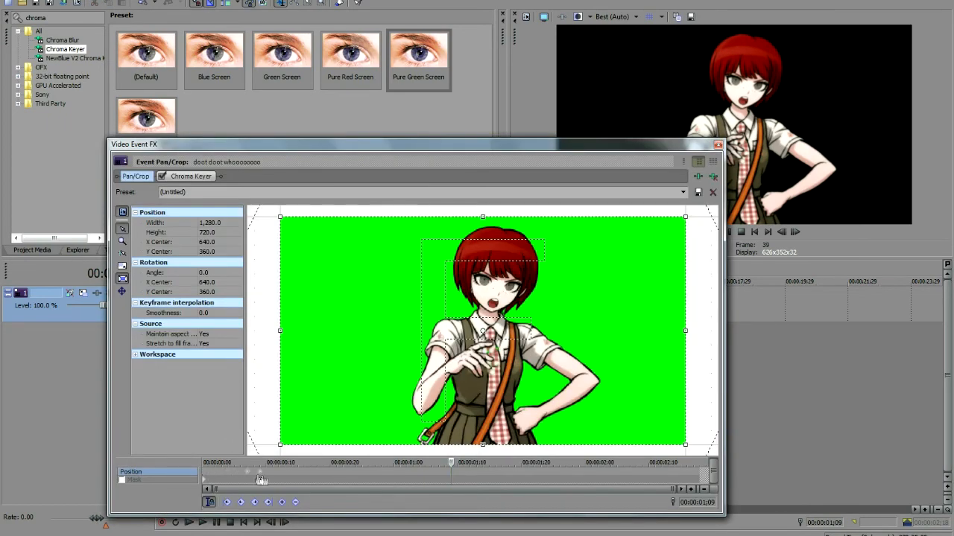
{"action": "left_click", "coordinate": [204, 462]}
{"action": "left_click_drag", "start_coordinate": [452, 332], "coordinate": [682, 339]}
{"action": "left_click_drag", "start_coordinate": [532, 352], "coordinate": [628, 359]}
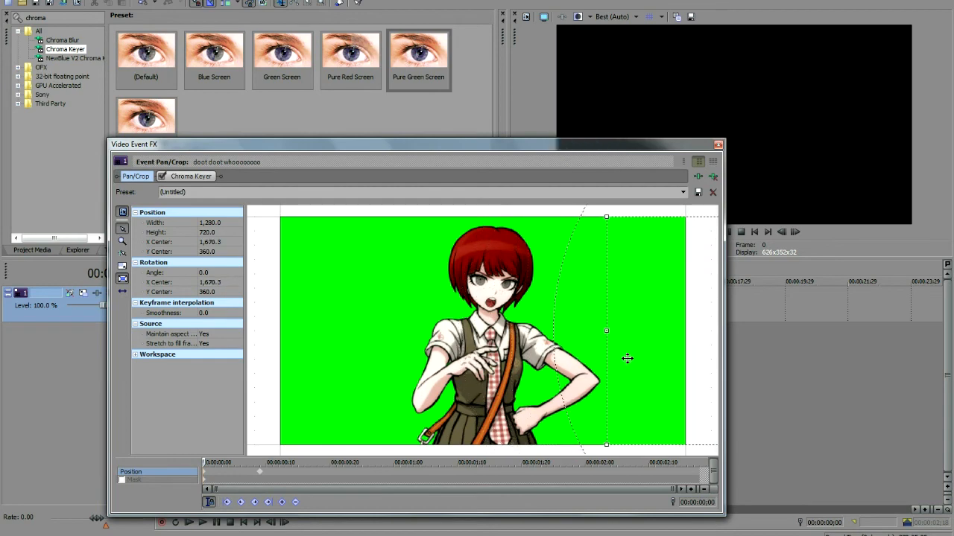
{"action": "left_click", "coordinate": [698, 464]}
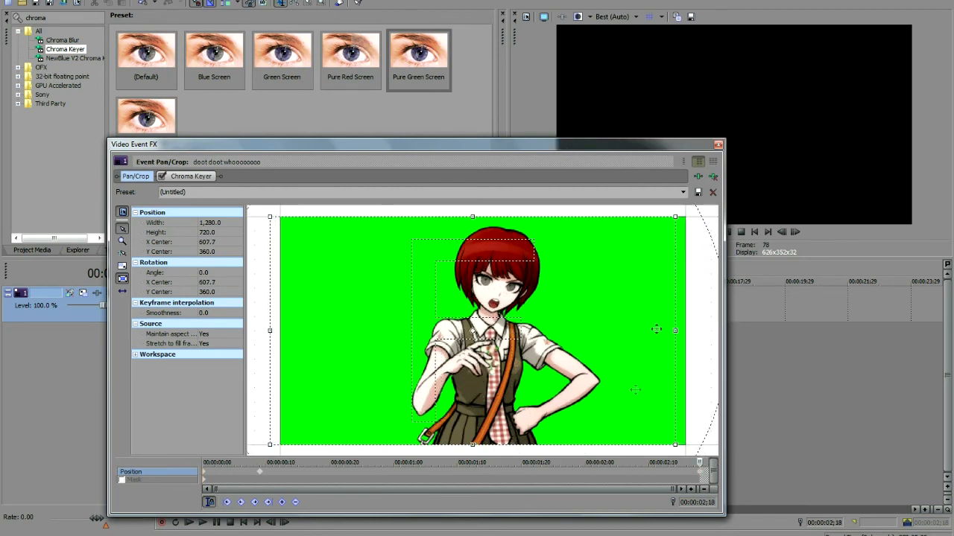
{"action": "left_click", "coordinate": [718, 144]}
Play the keyed clip's slide-in animation from the start and stop the playback.
{"action": "left_click", "coordinate": [158, 313]}
{"action": "key", "text": "space"}
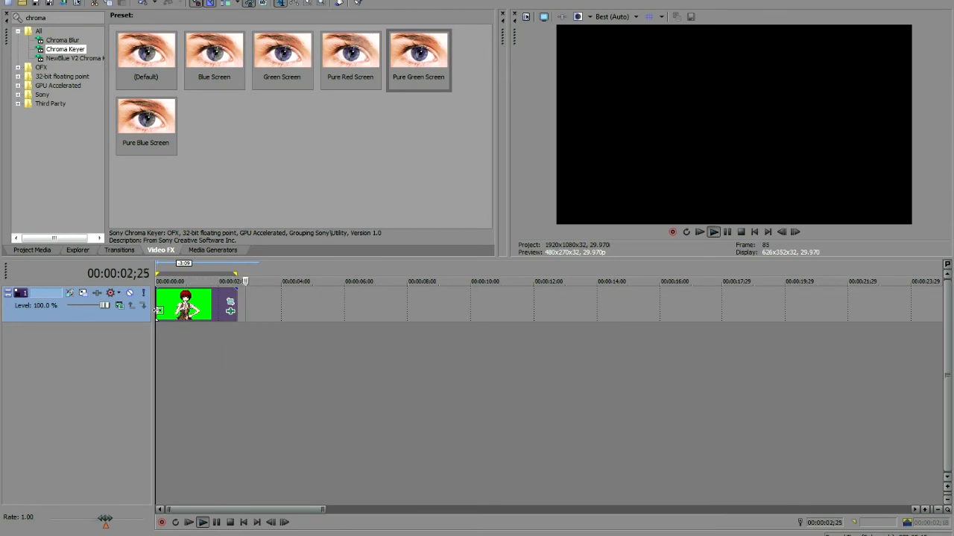
{"action": "key", "text": "Return"}
{"action": "key", "text": "Return"}
{"action": "key", "text": "Return"}
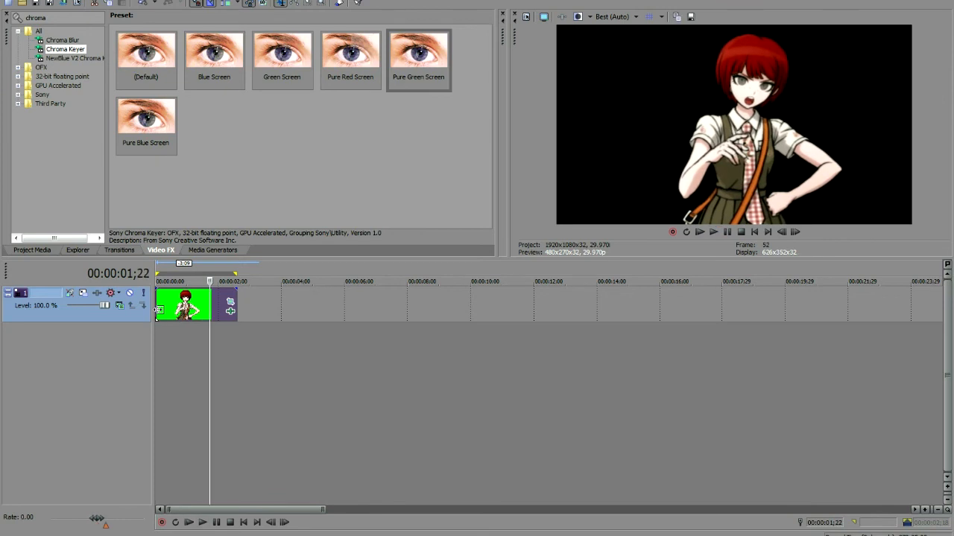